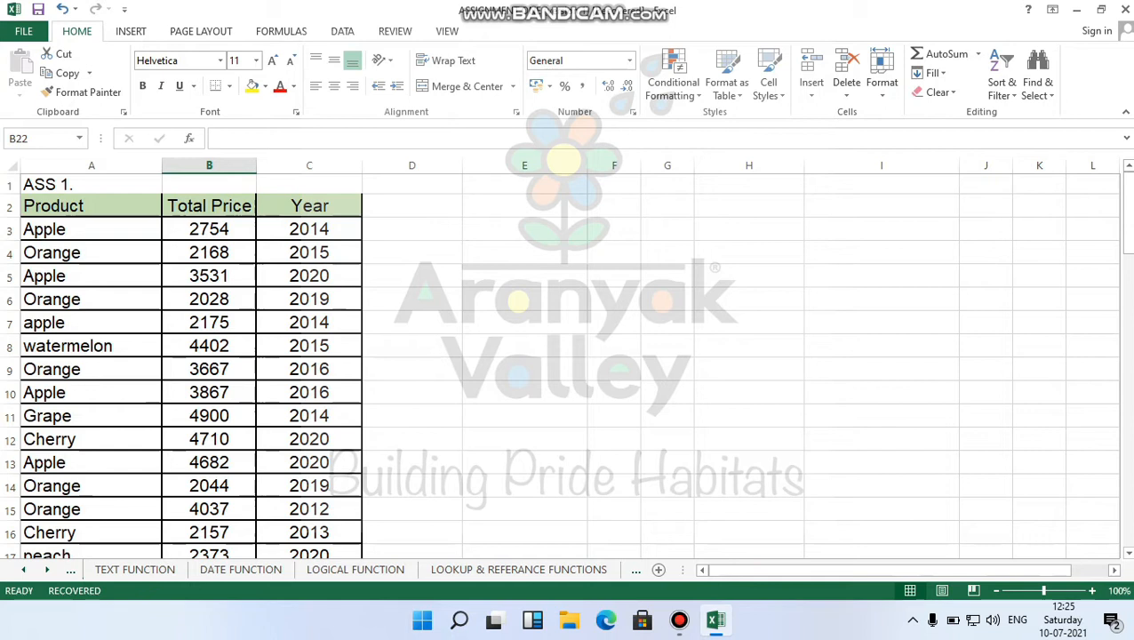
Select the Total Price values B3:B21 to preview their 3164.315789 average on the status bar.
scroll(569, 373, "down", 1)
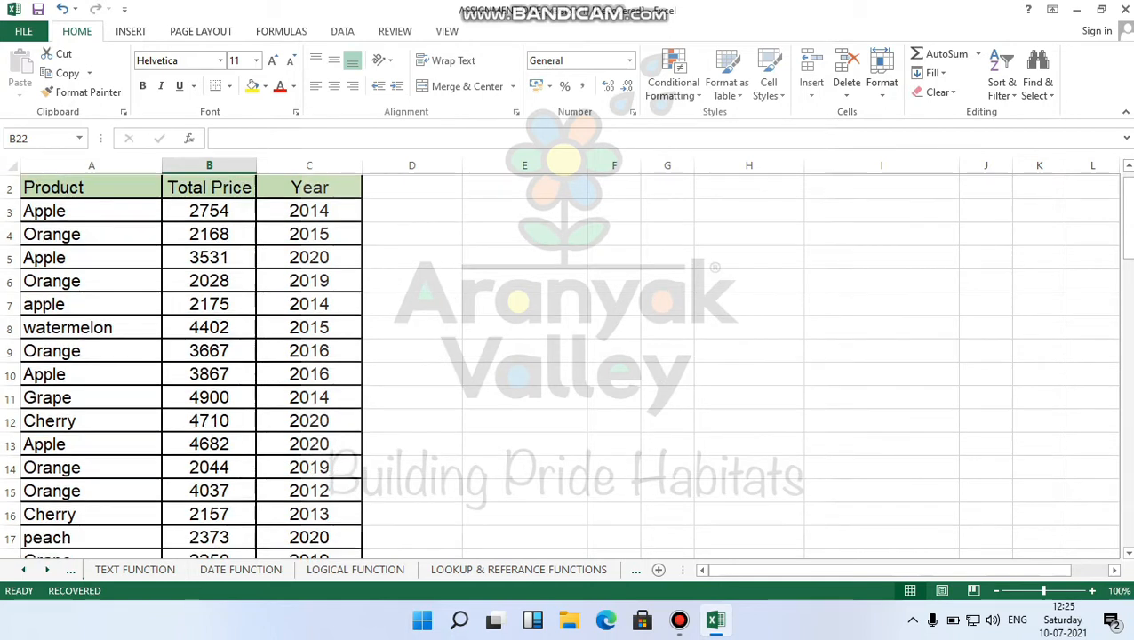
scroll(569, 364, "down", 3)
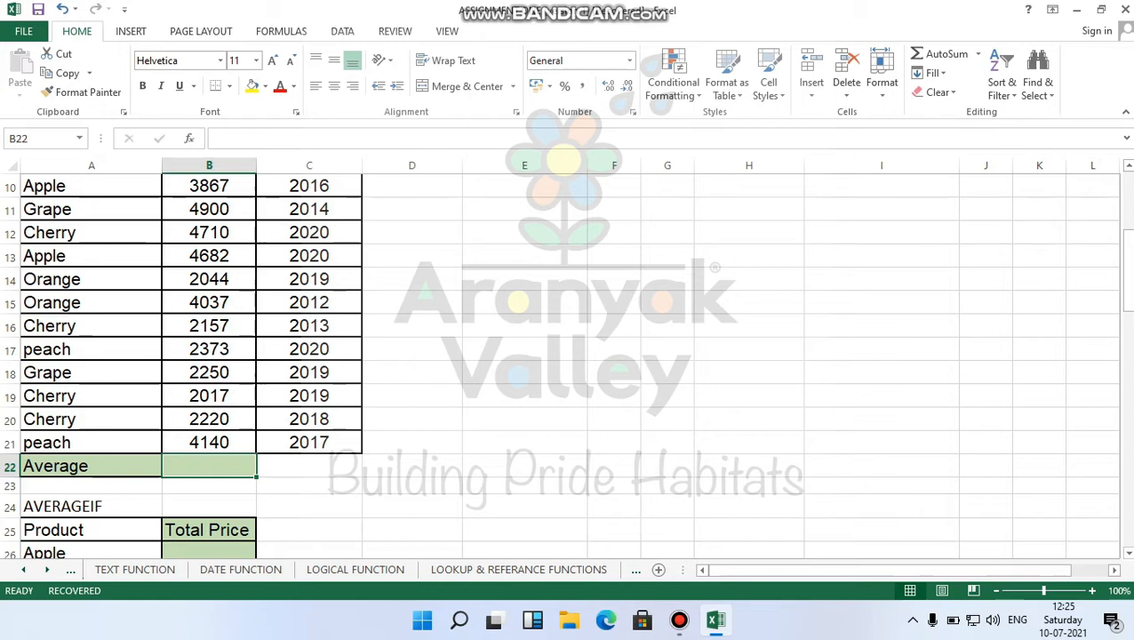
scroll(569, 364, "up", 1)
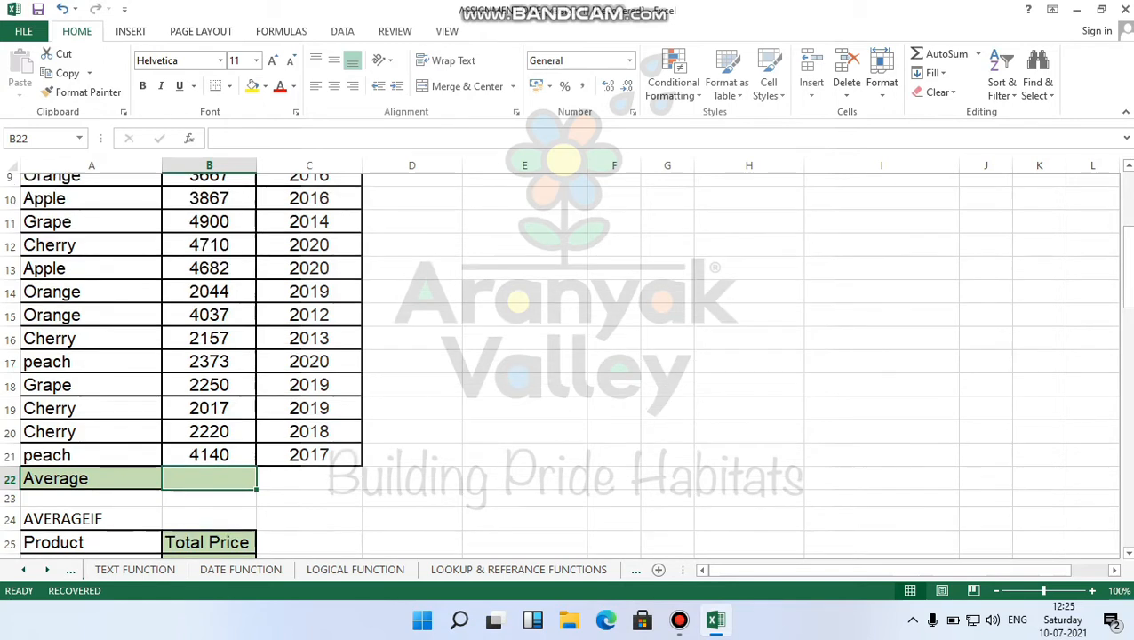
scroll(569, 364, "up", 3)
left_click(209, 229)
left_click_drag(209, 229, 214, 514)
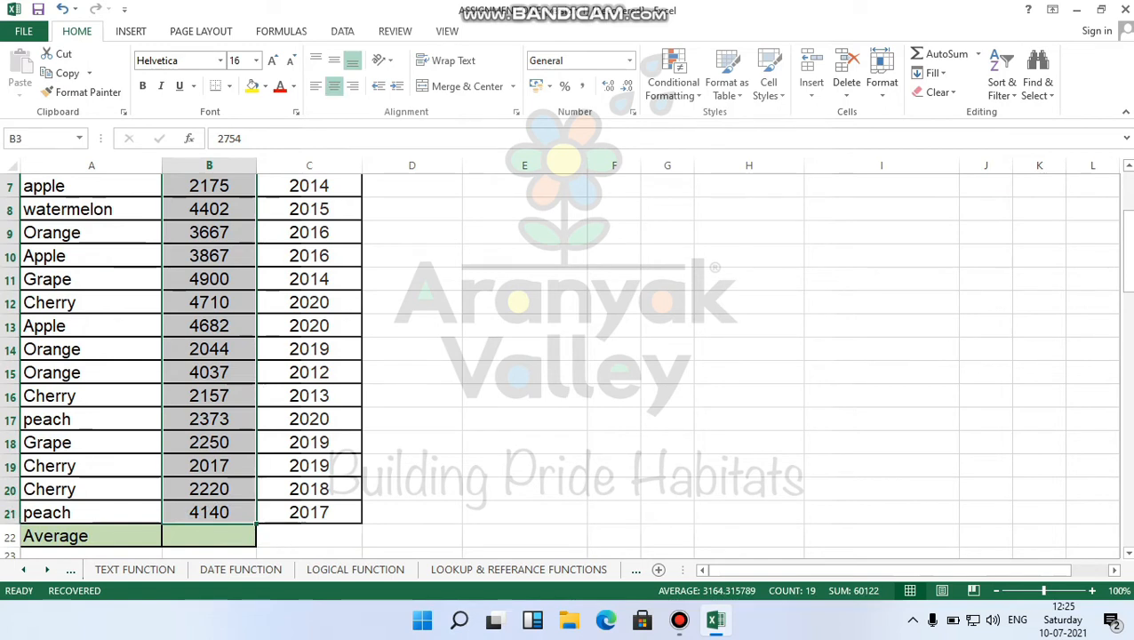
scroll(569, 355, "up", 2)
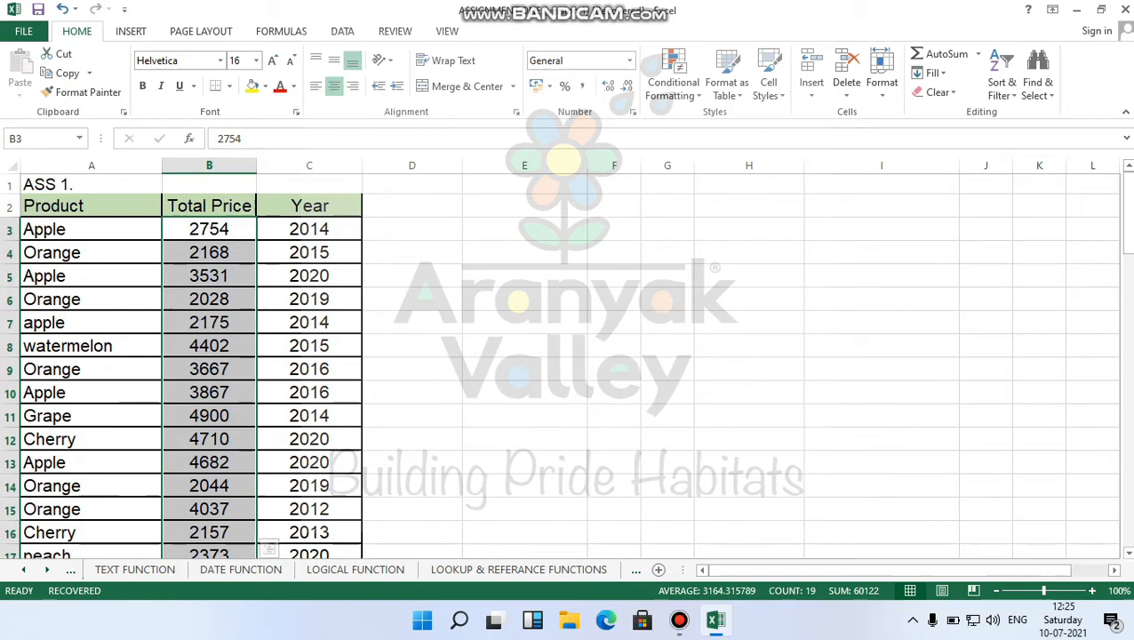
left_click(91, 230)
left_click_drag(91, 230, 91, 552)
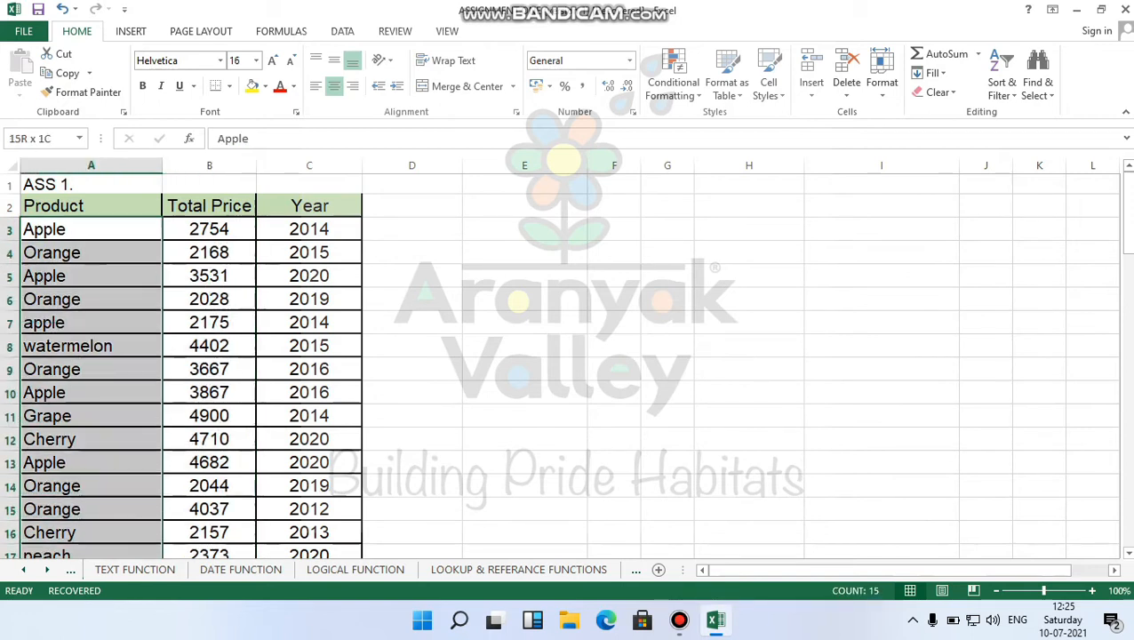
left_click(209, 230)
left_click_drag(209, 230, 208, 513)
scroll(567, 364, "up", 2)
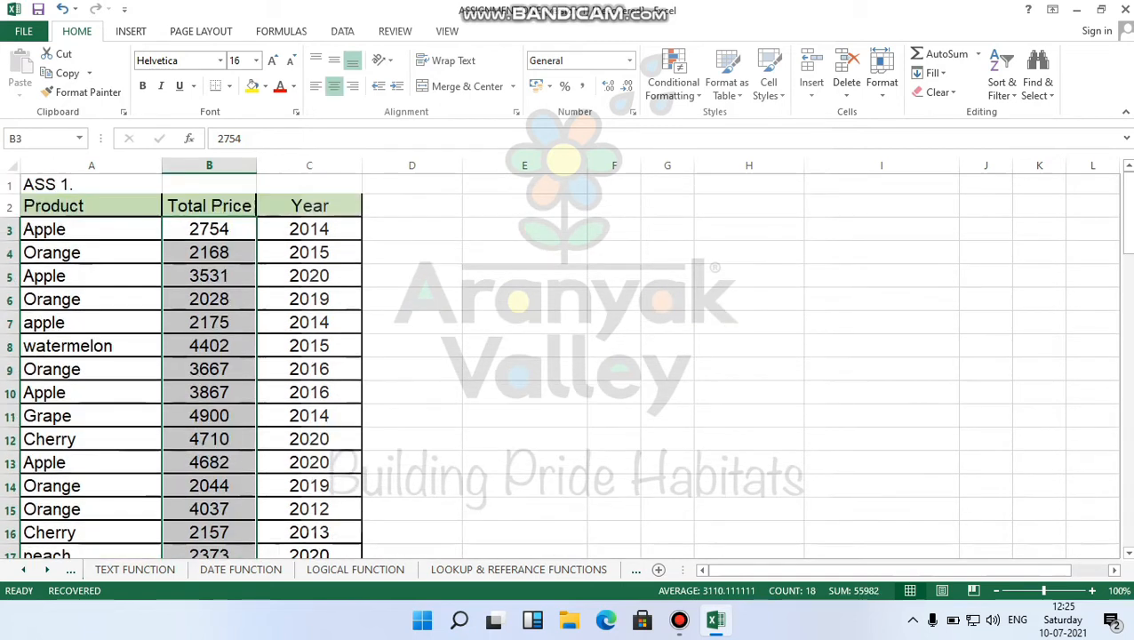
scroll(567, 364, "down", 1)
scroll(567, 365, "up", 1)
left_click_drag(209, 230, 255, 500)
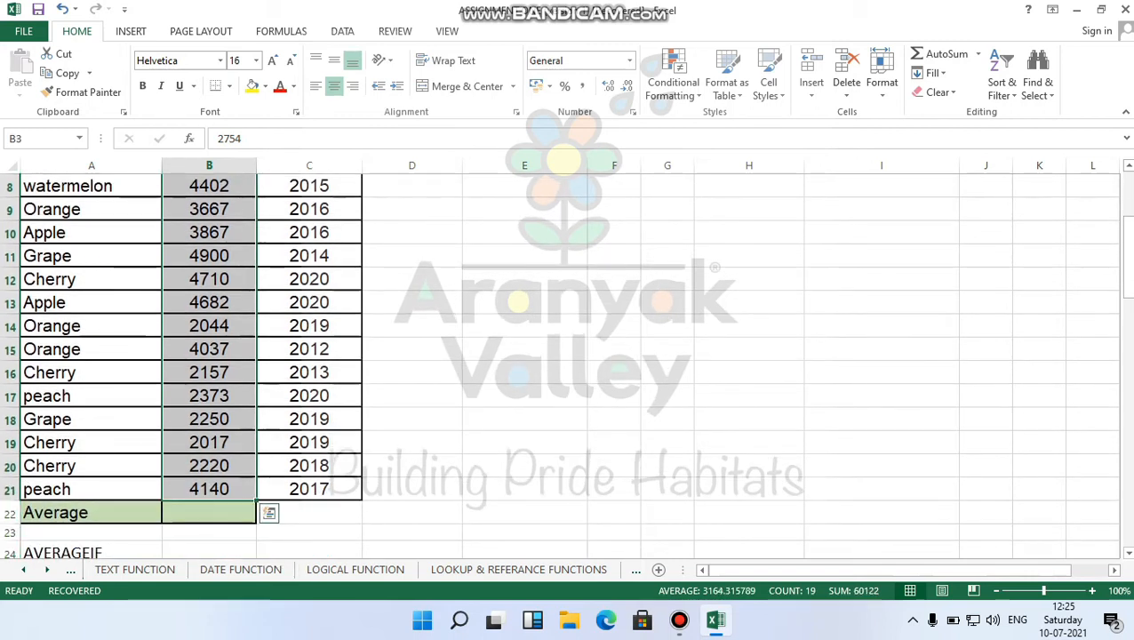
left_click(209, 513)
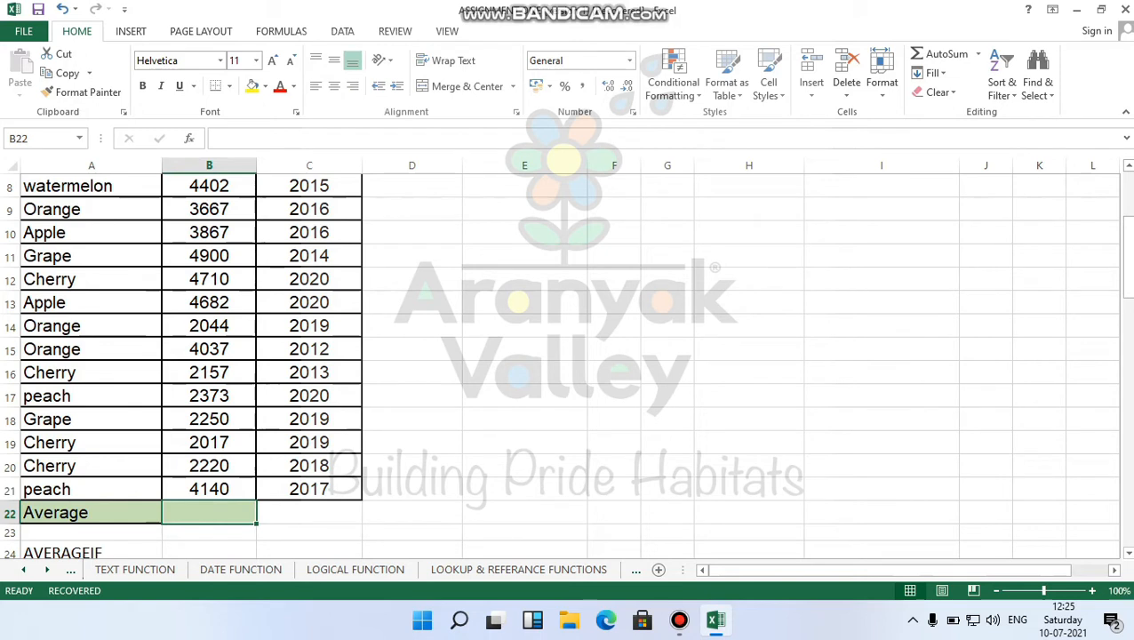
Enter =AVERAGE(B3:B21) in the Average cell B22, showing 3164.315789, and check the formula.
type("=a")
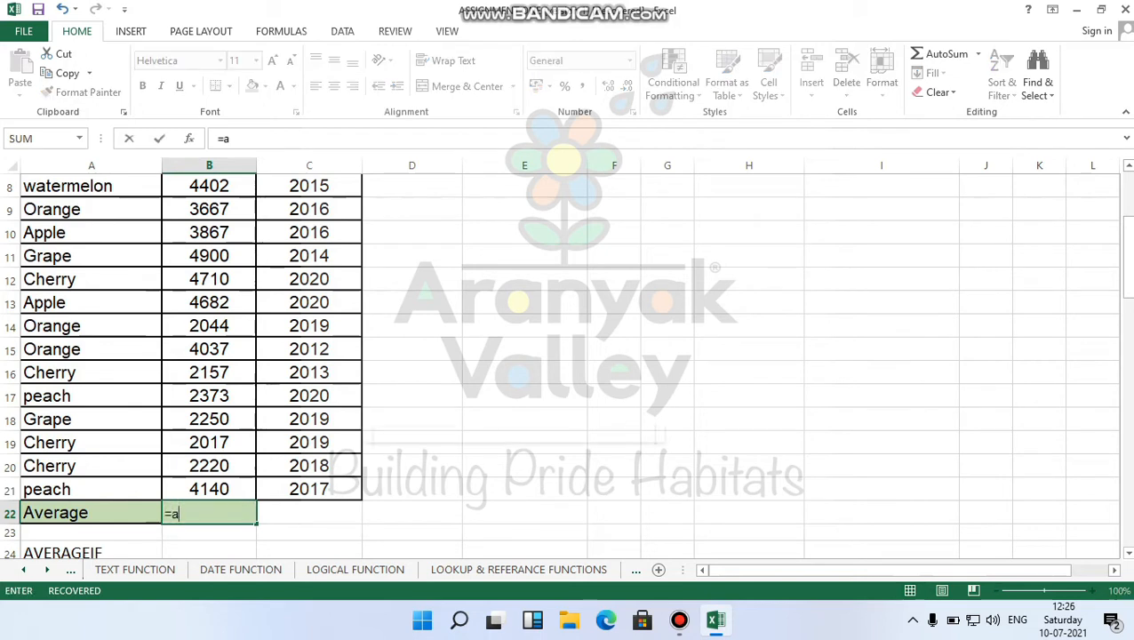
type("ver")
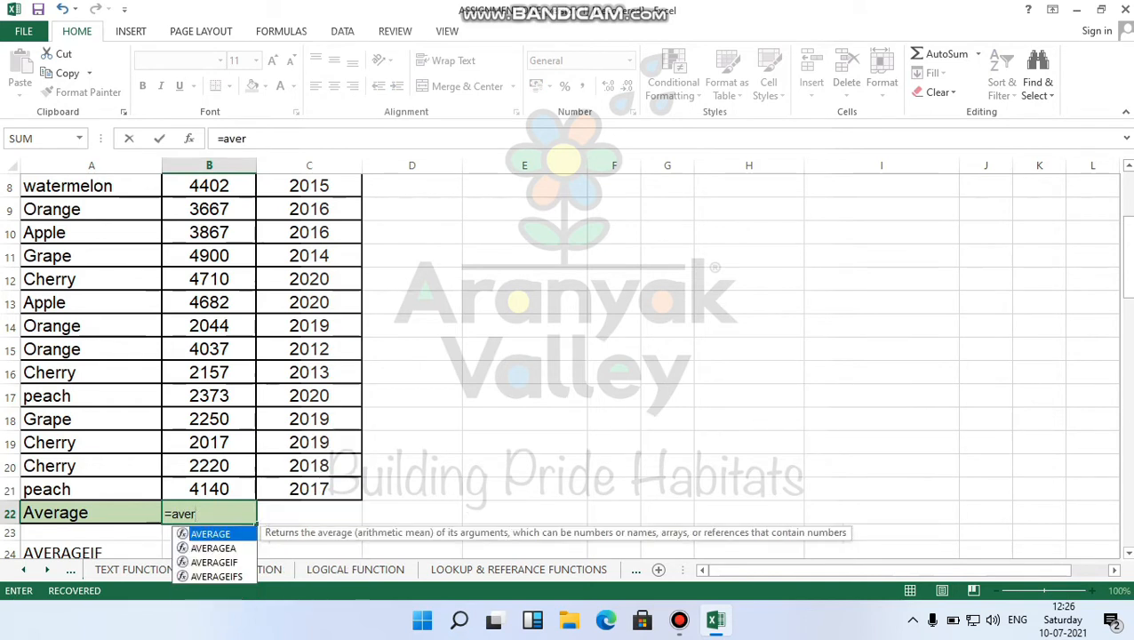
key("Tab")
scroll(266, 355, "up", 3)
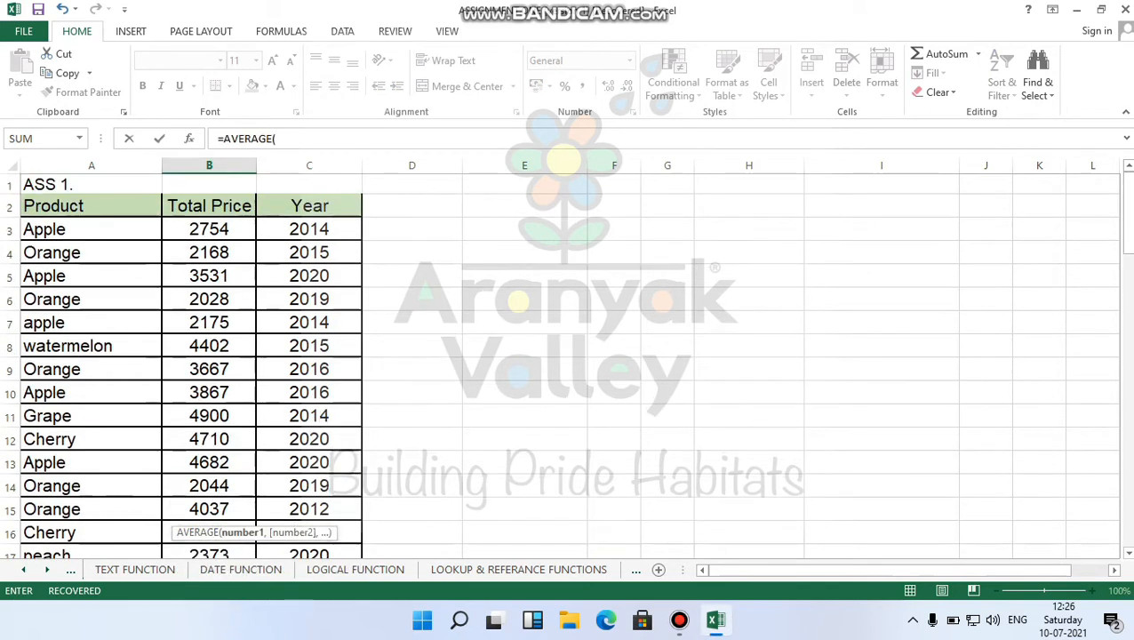
left_click_drag(227, 230, 237, 514)
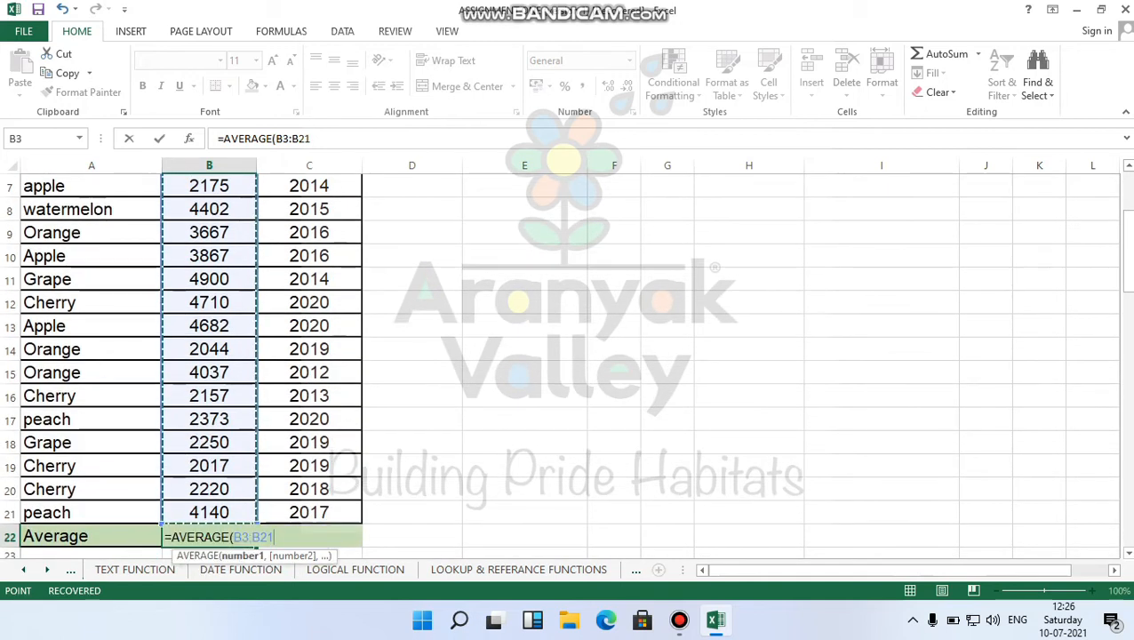
type(")")
key("Return")
left_click(230, 514)
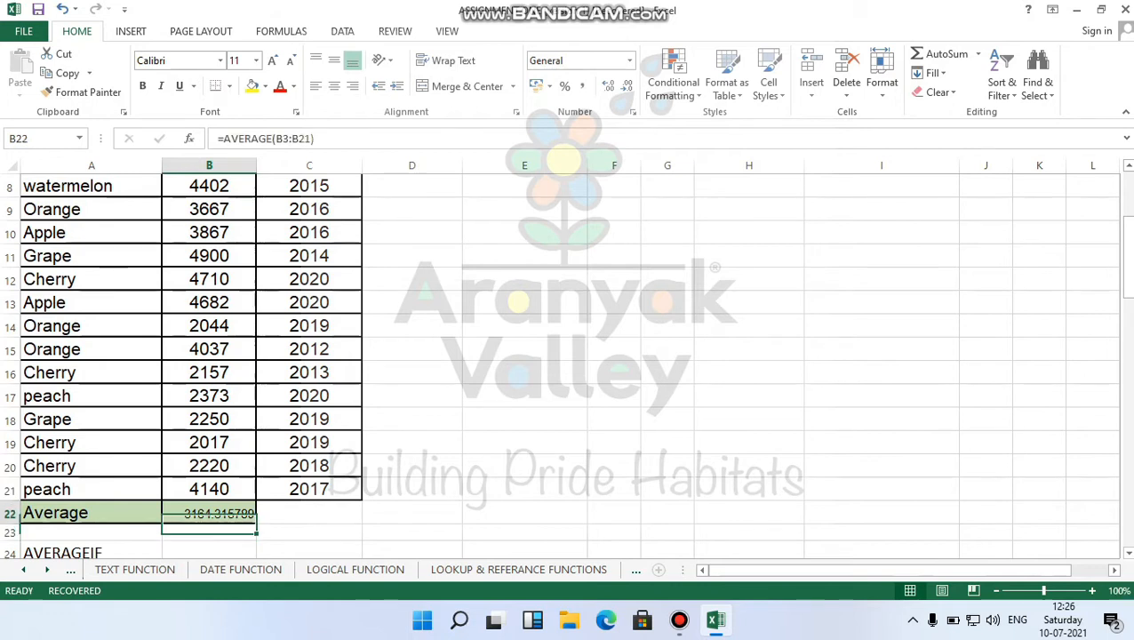
scroll(229, 513, "up", 1)
scroll(229, 514, "up", 1)
scroll(560, 366, "down", 2)
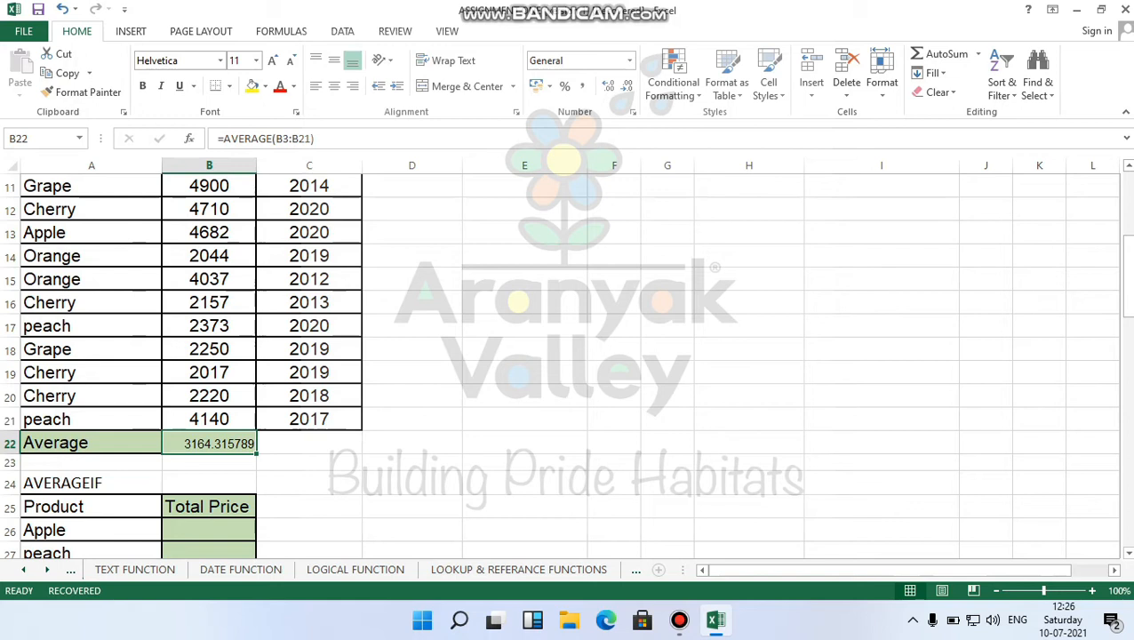
Go through the Apple entries in the product column to find the lowercase 'apple' in A7.
scroll(560, 356, "up", 1)
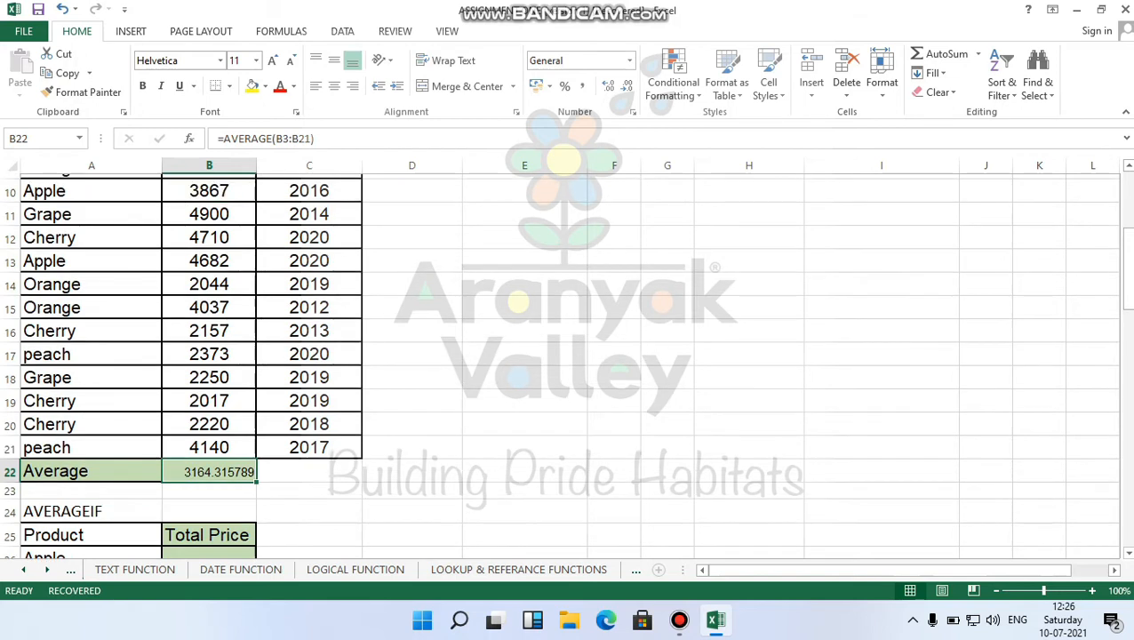
scroll(561, 364, "up", 3)
scroll(560, 364, "down", 4)
scroll(560, 365, "up", 2)
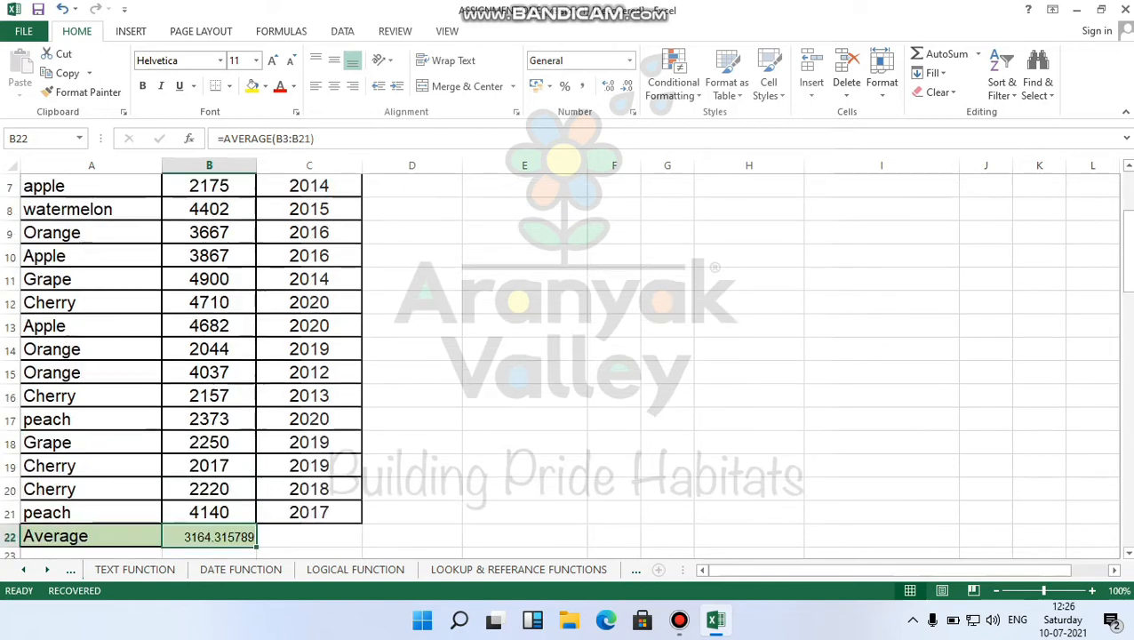
scroll(560, 365, "up", 2)
left_click(80, 230)
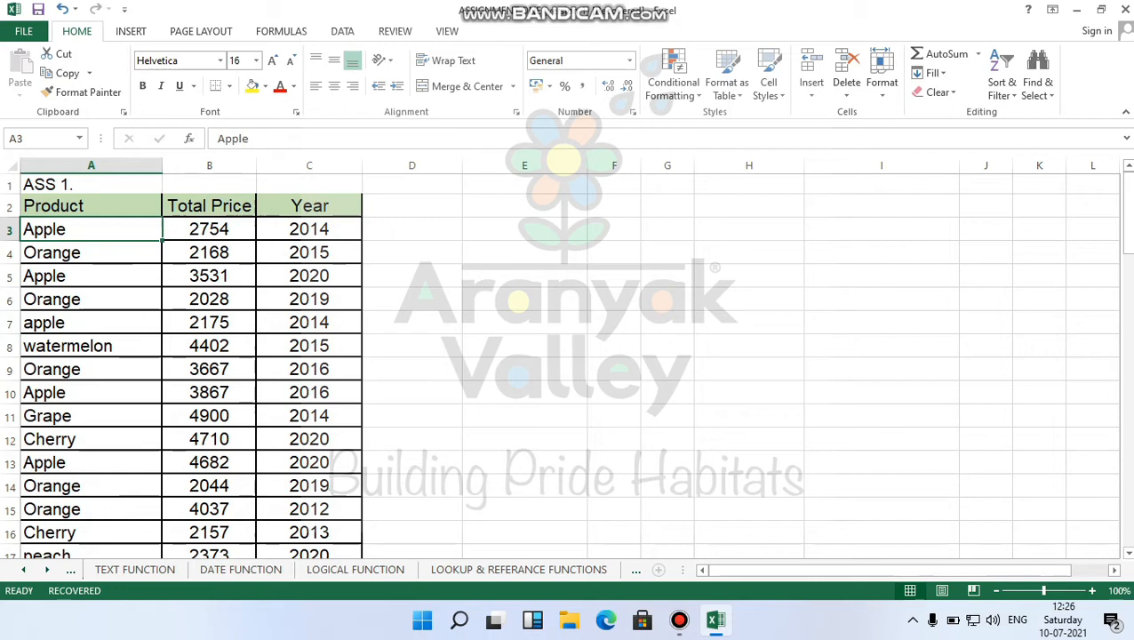
left_click(90, 277)
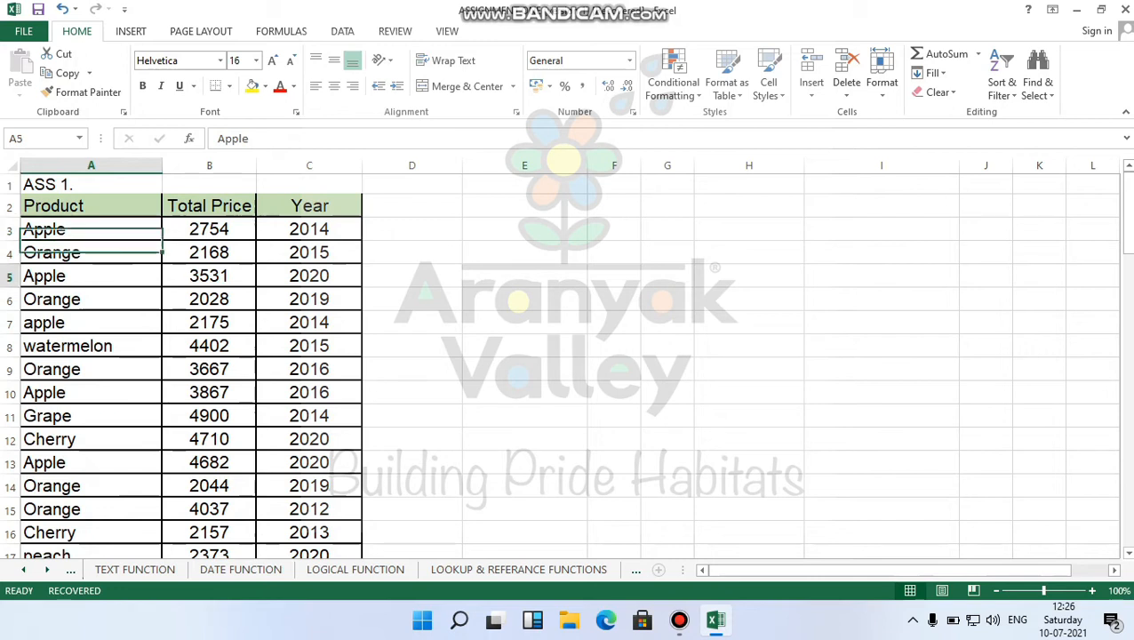
scroll(90, 267, "down", 1)
left_click(91, 256)
Change A7 to read 'Apple' with a capital A, then move over to the Total Price column.
double_click(32, 256)
key("BackSpace")
type("A")
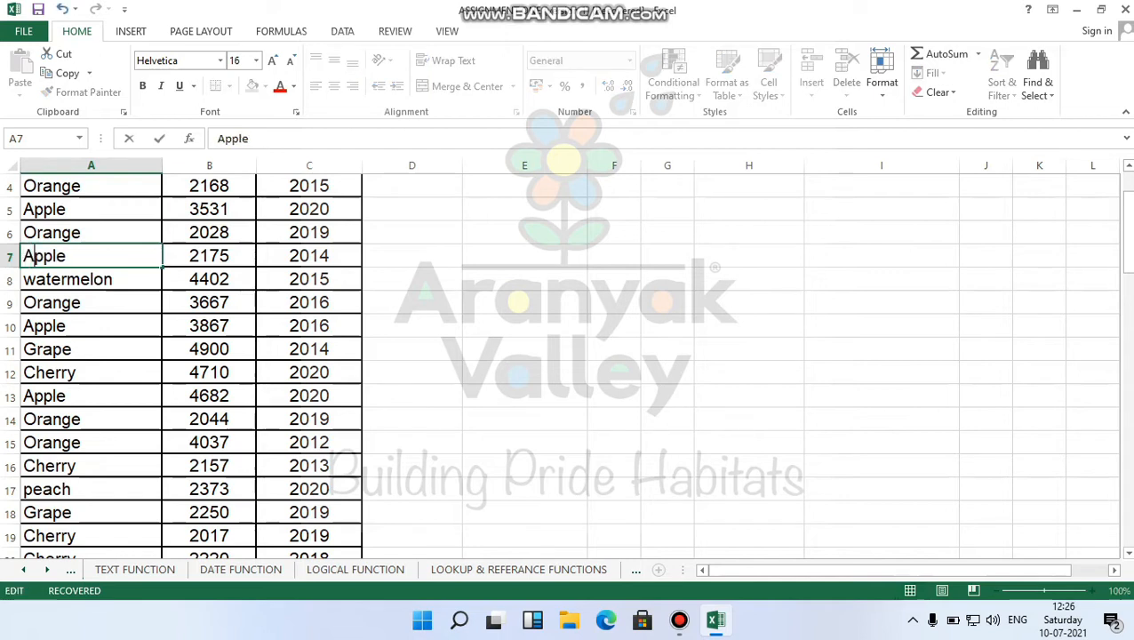
key("Return")
key("Down")
key("Down")
key("Down")
key("Down")
key("Down")
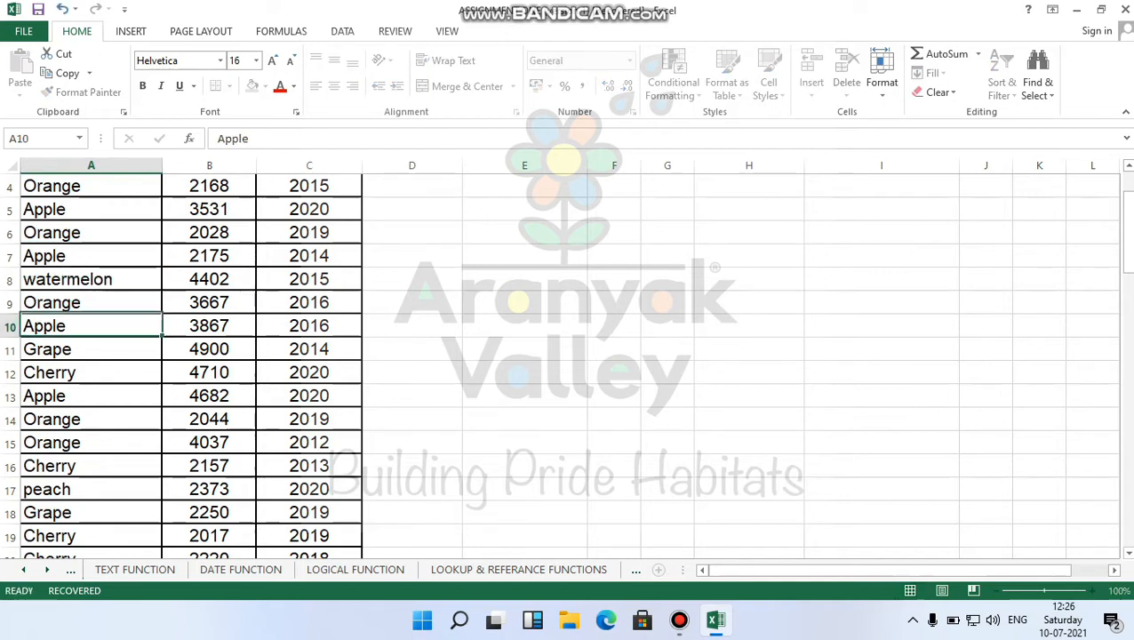
scroll(534, 364, "down", 1)
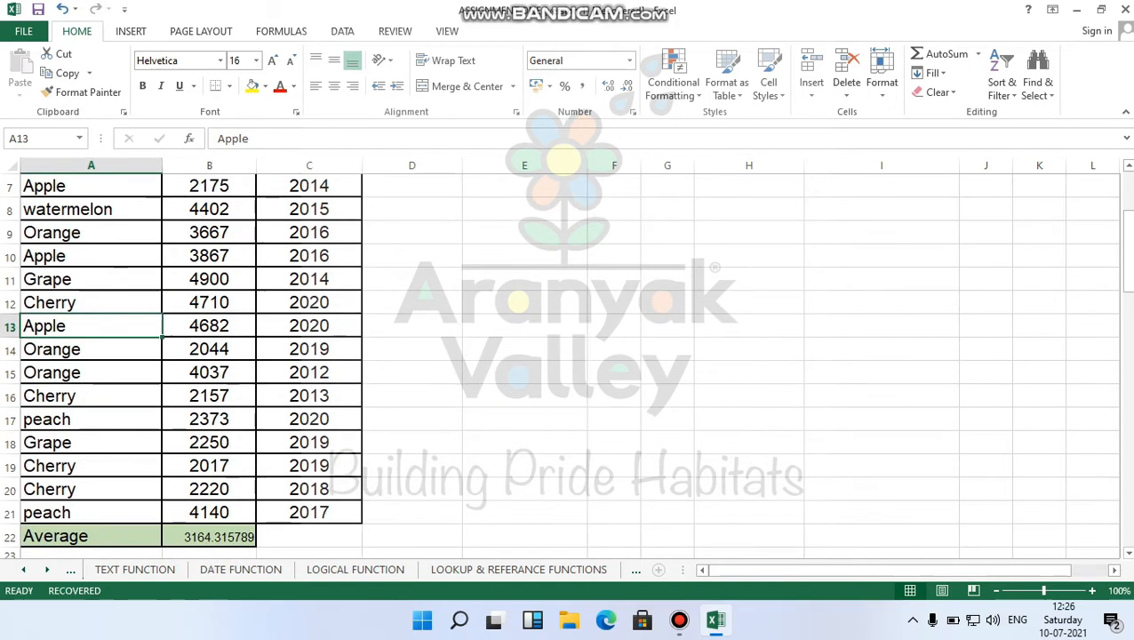
scroll(534, 364, "up", 1)
key("Right")
key("Up")
key("Up")
key("Up")
key("Up")
key("Up")
key("Up")
scroll(533, 365, "up", 1)
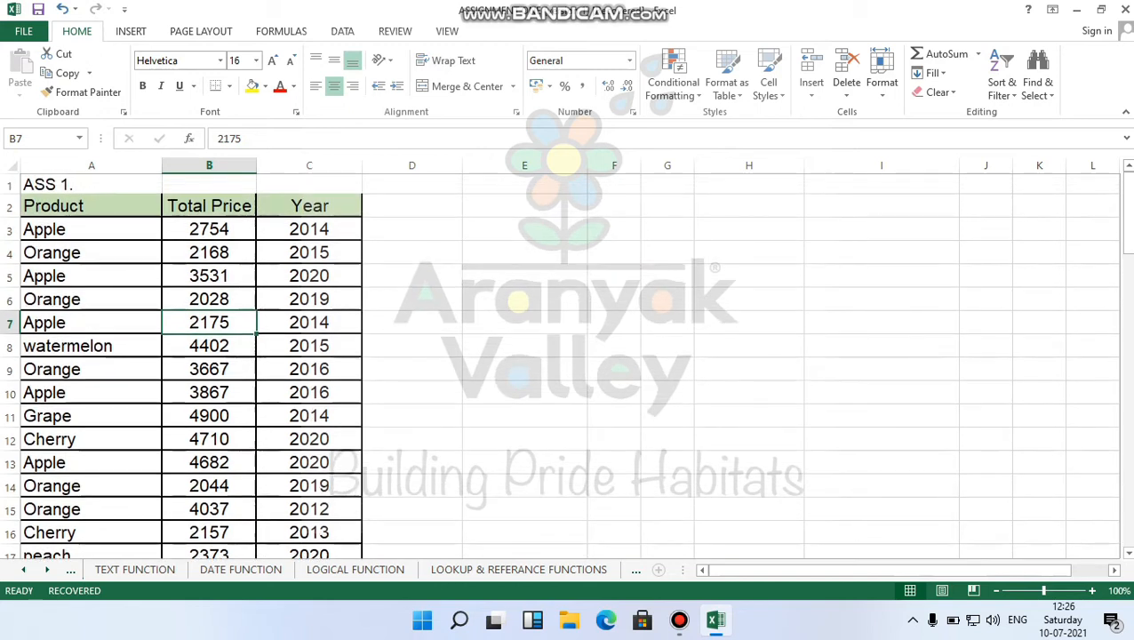
left_click(92, 230)
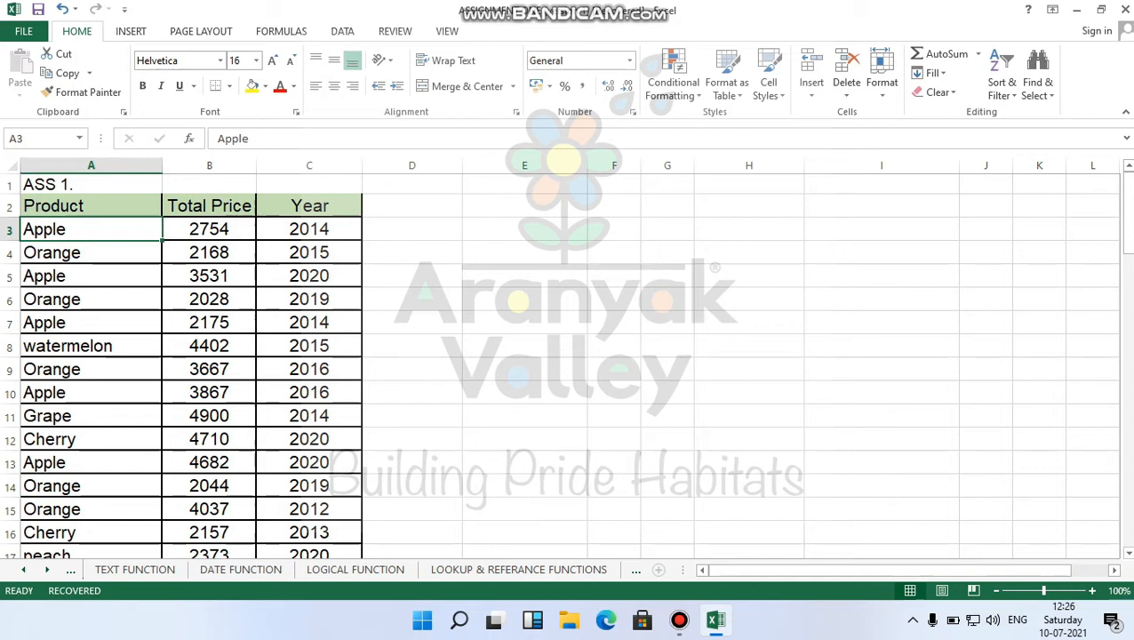
scroll(560, 373, "down", 1)
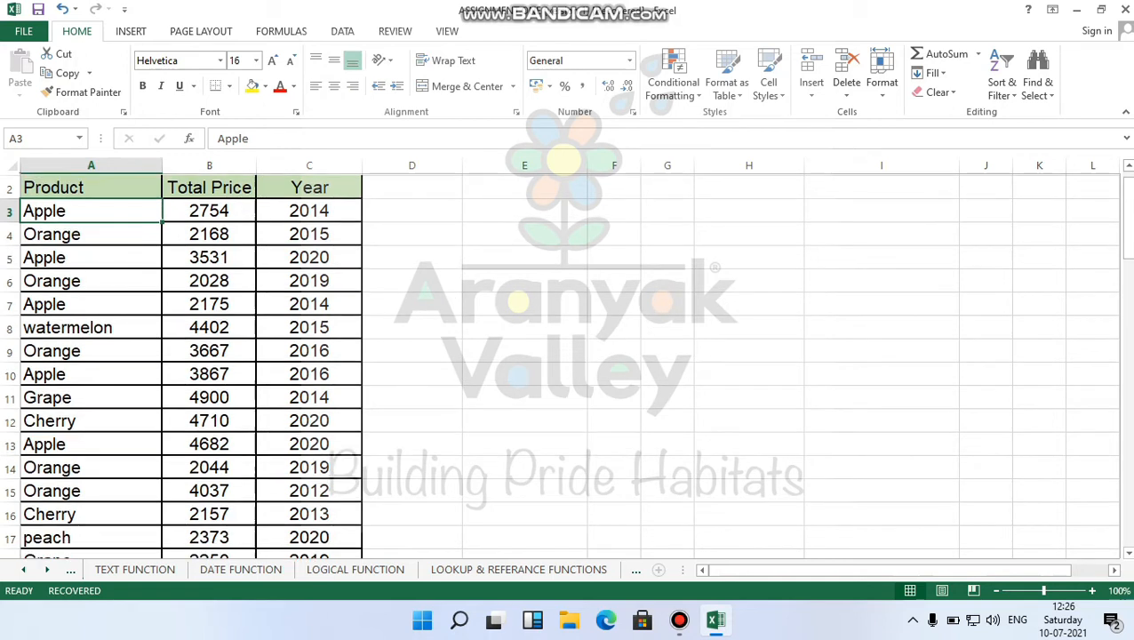
scroll(560, 374, "down", 8)
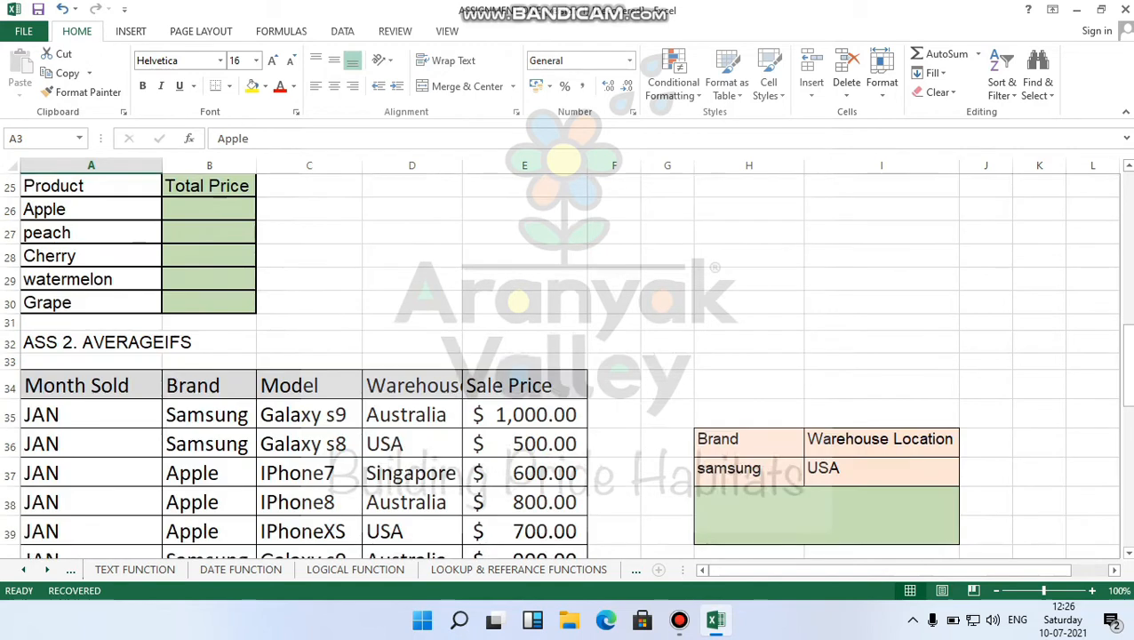
scroll(560, 374, "up", 2)
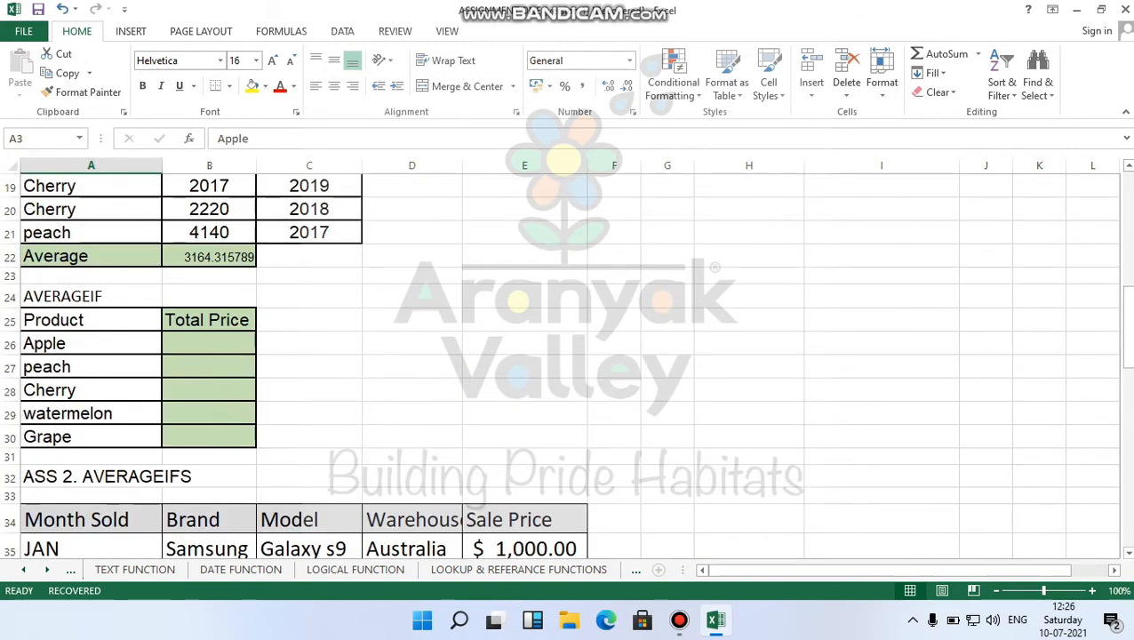
scroll(561, 365, "up", 6)
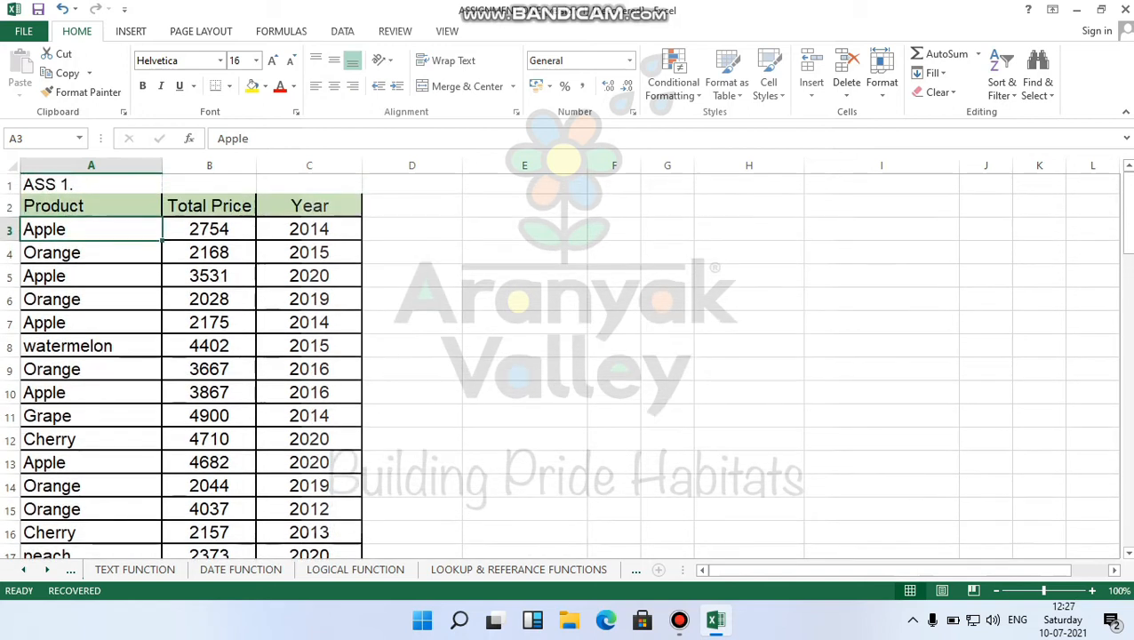
key("Down")
key("Up")
scroll(570, 365, "down", 6)
Start an AVERAGEIF formula in the Apple result cell B26.
left_click(209, 343)
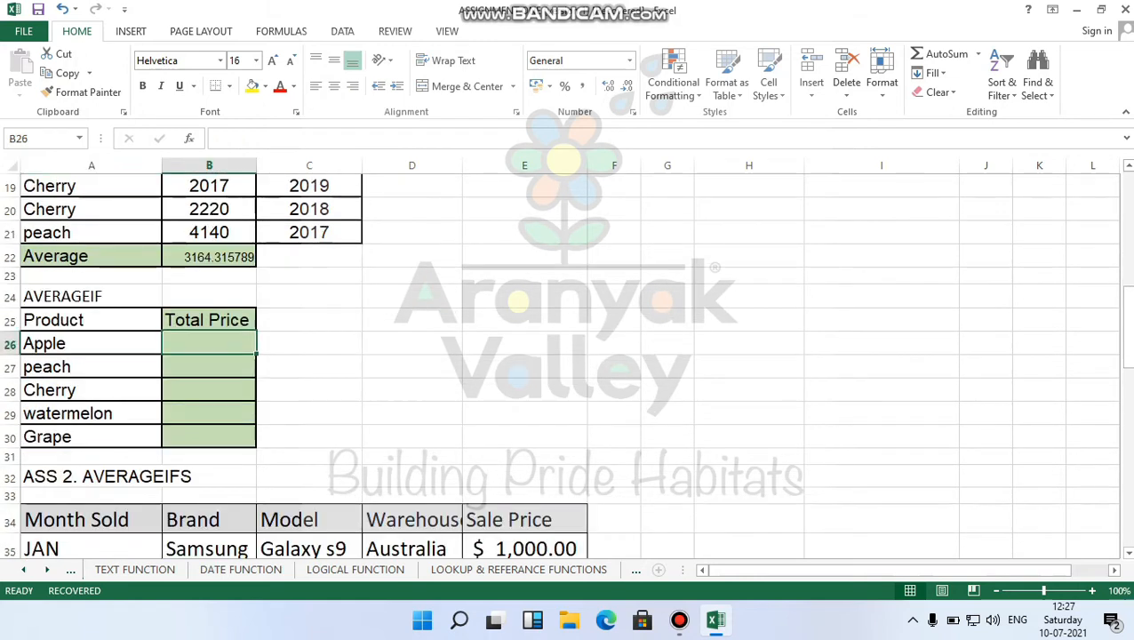
type("=aver")
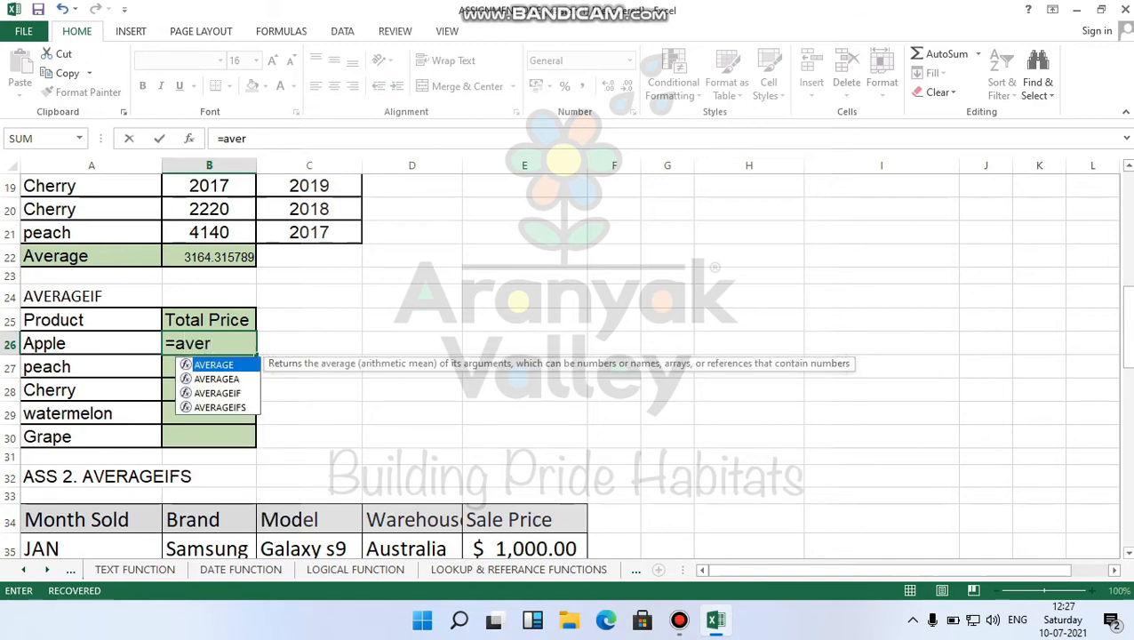
key("Down")
key("Down")
key("Tab")
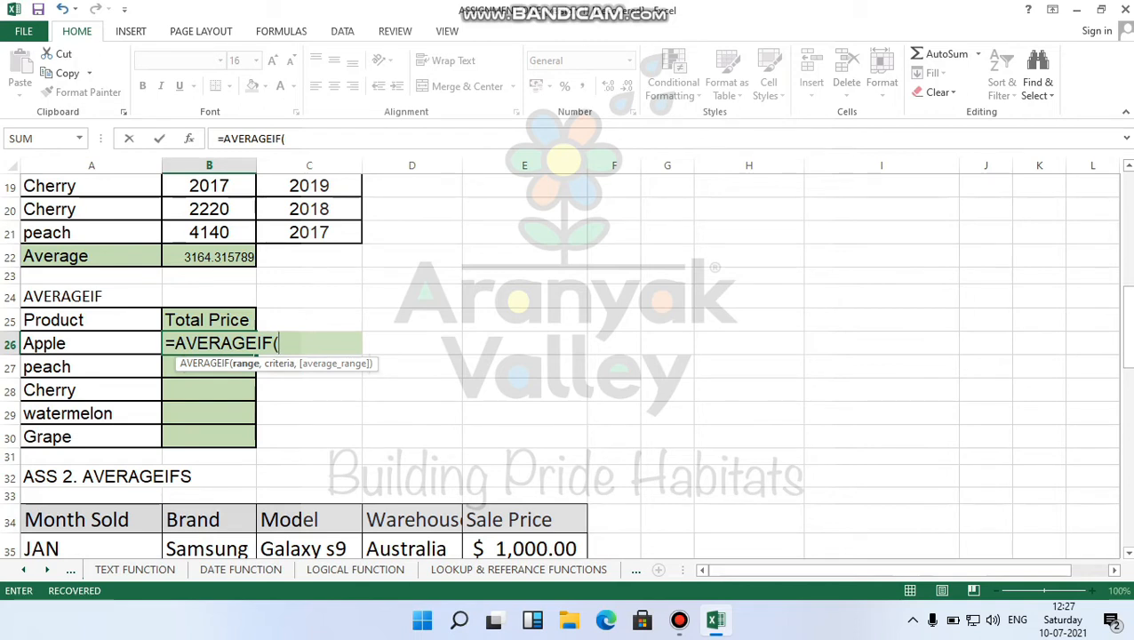
Give AVERAGEIF range A3:A21, criterion A26 and average range B3:B21, then confirm it.
scroll(569, 364, "up", 6)
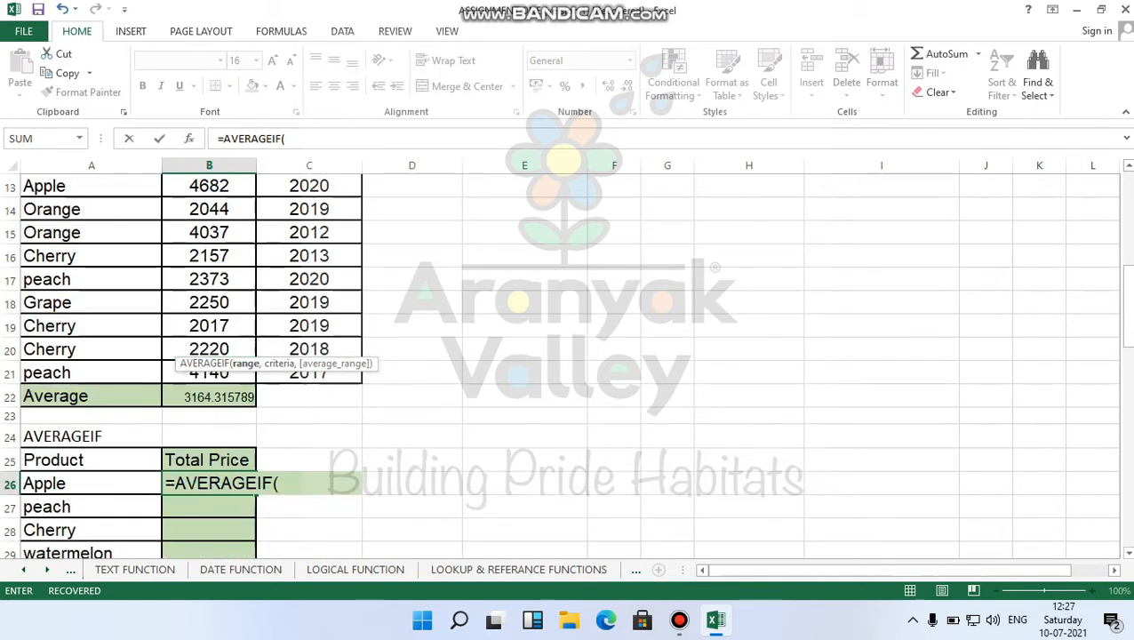
left_click(92, 229)
left_click_drag(92, 229, 165, 493)
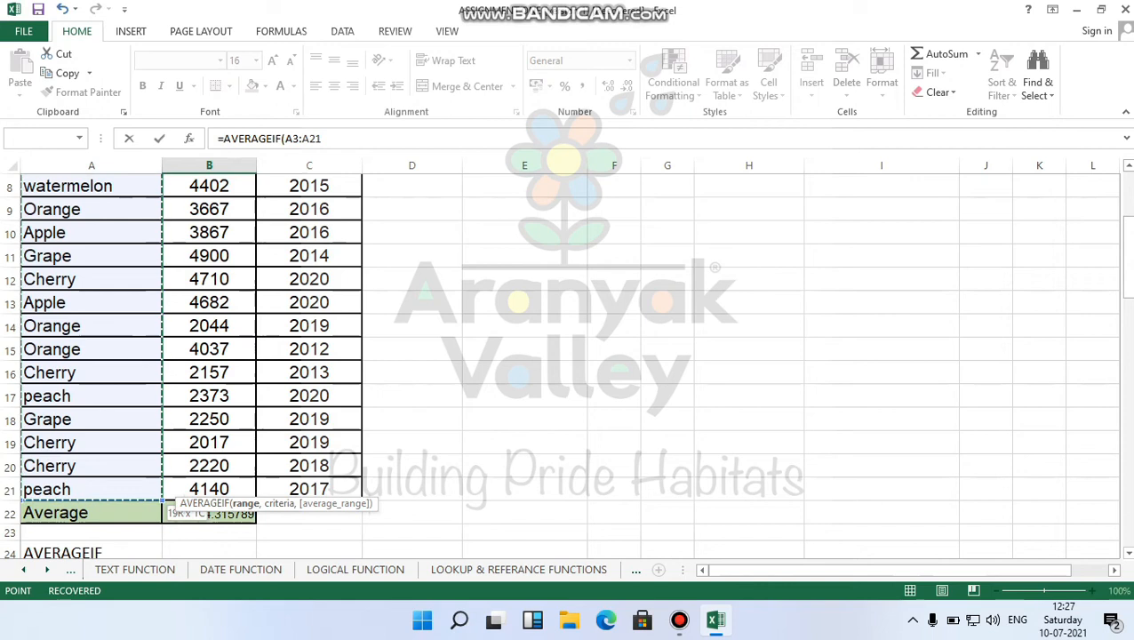
type(",")
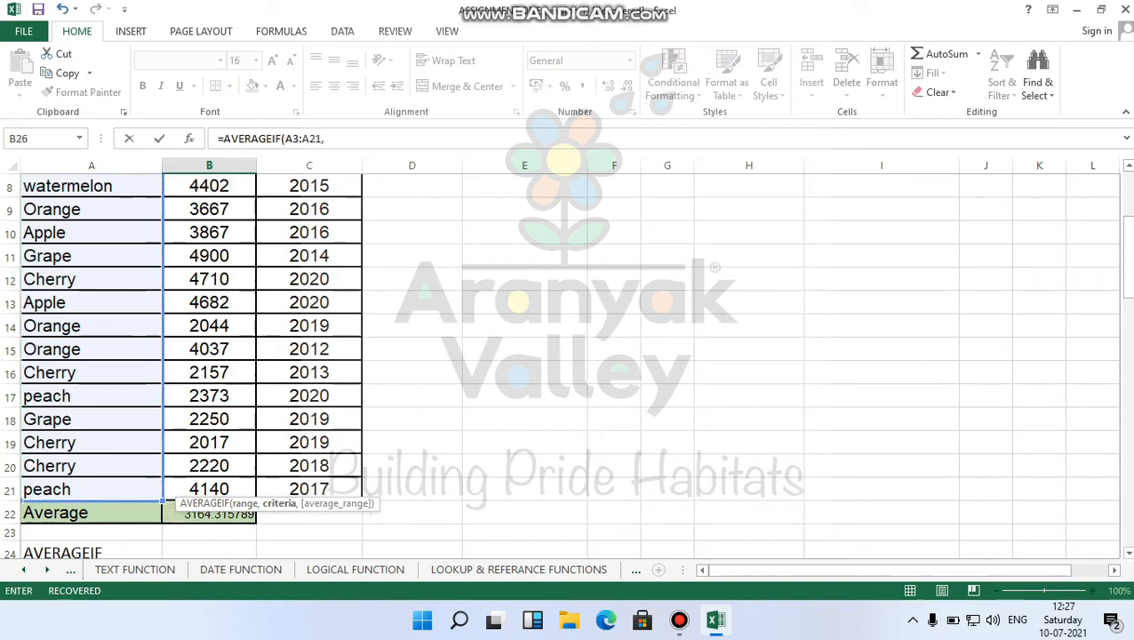
scroll(569, 365, "down", 2)
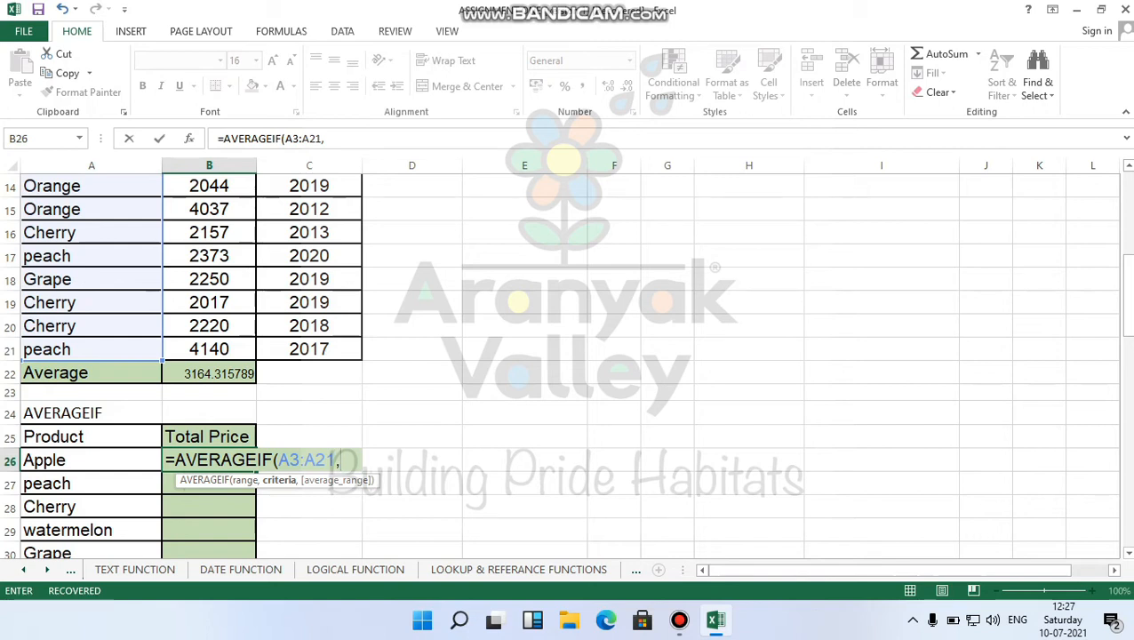
left_click(91, 459)
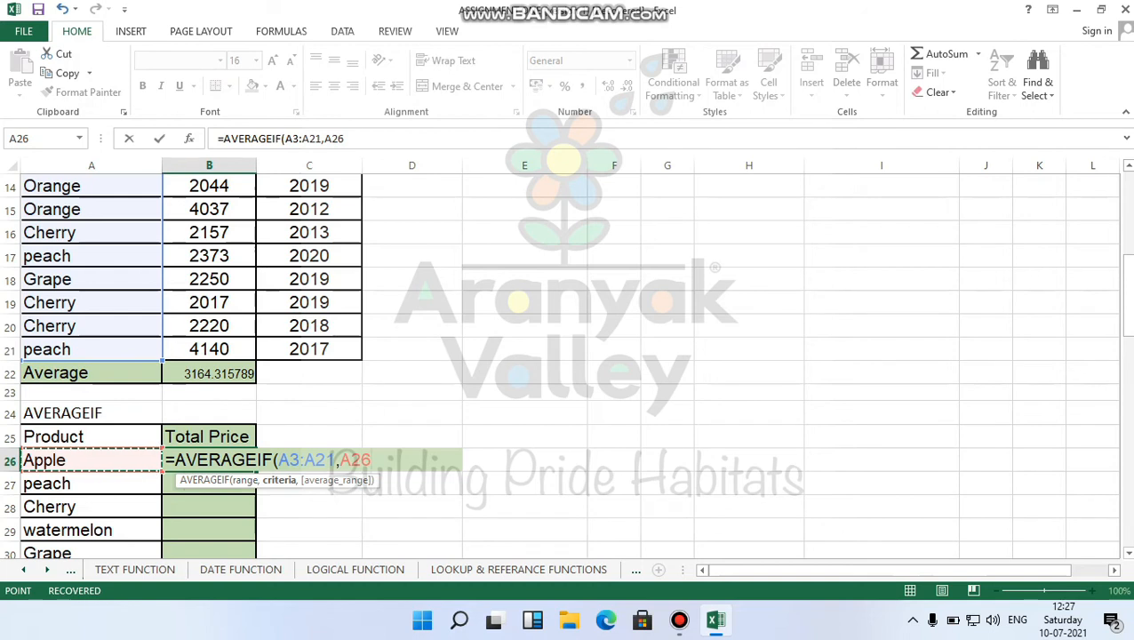
type(",")
scroll(568, 364, "up", 5)
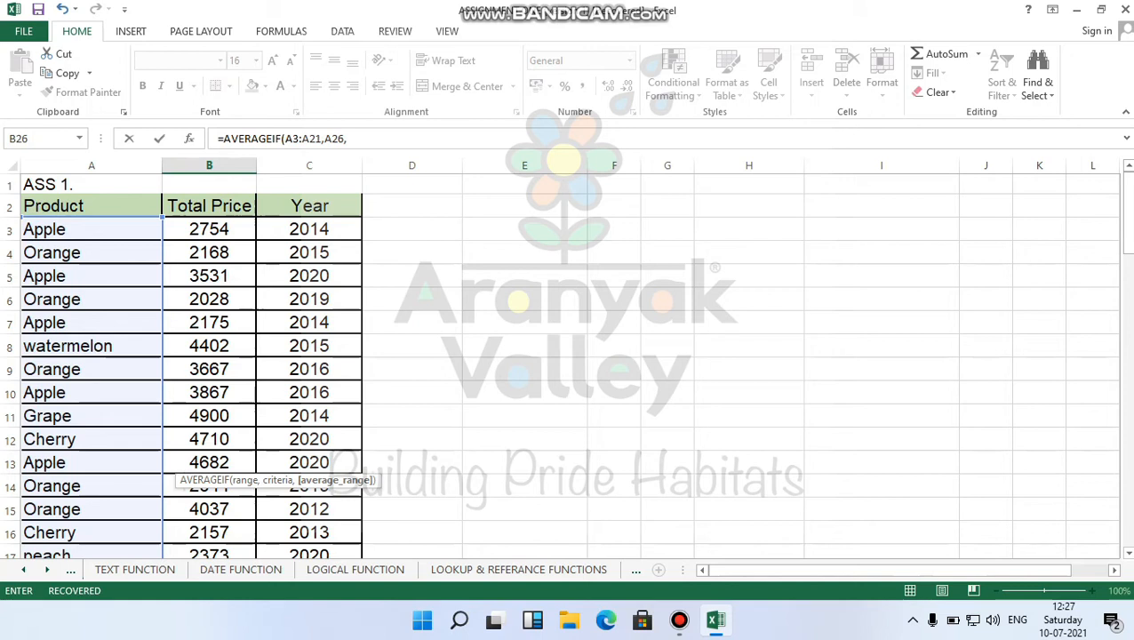
left_click_drag(208, 230, 246, 541)
scroll(246, 542, "down", 2)
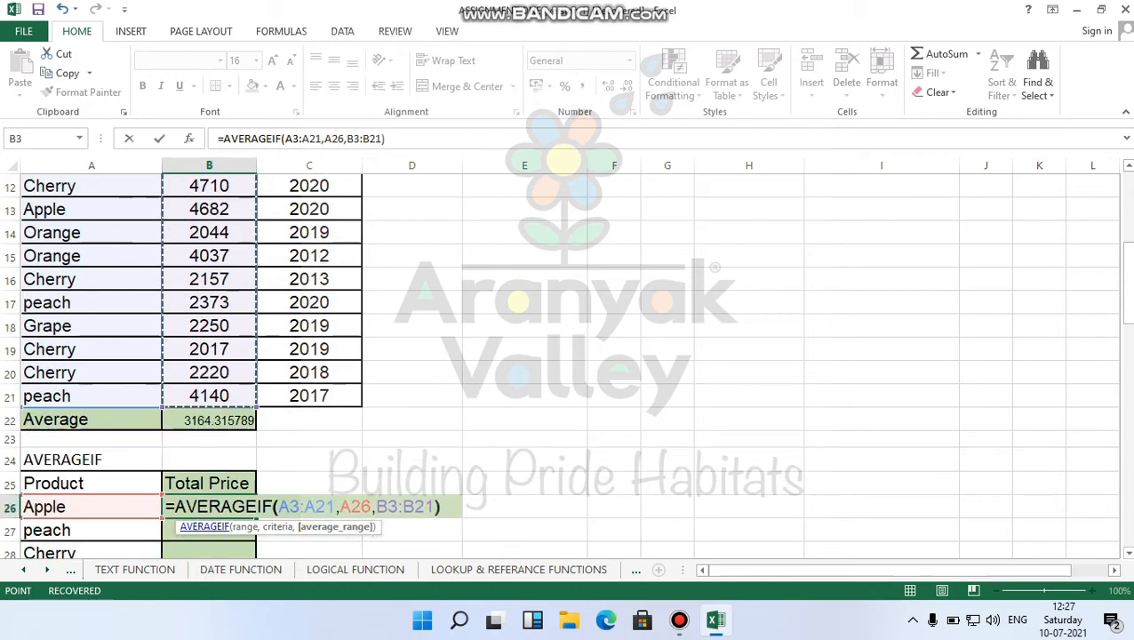
key("Return")
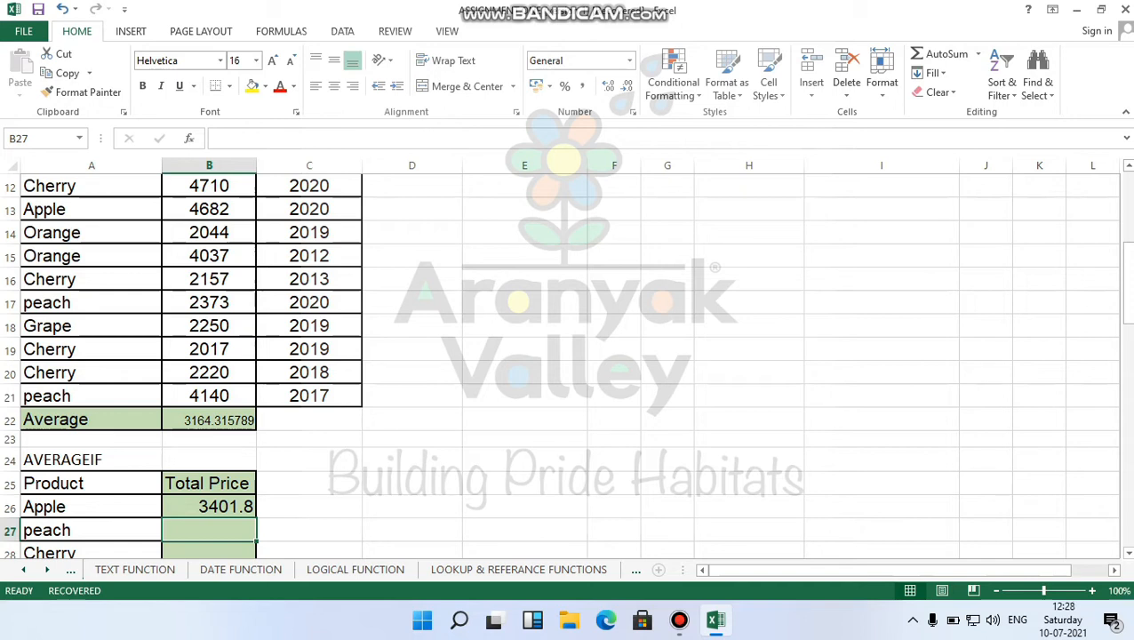
left_click(209, 506)
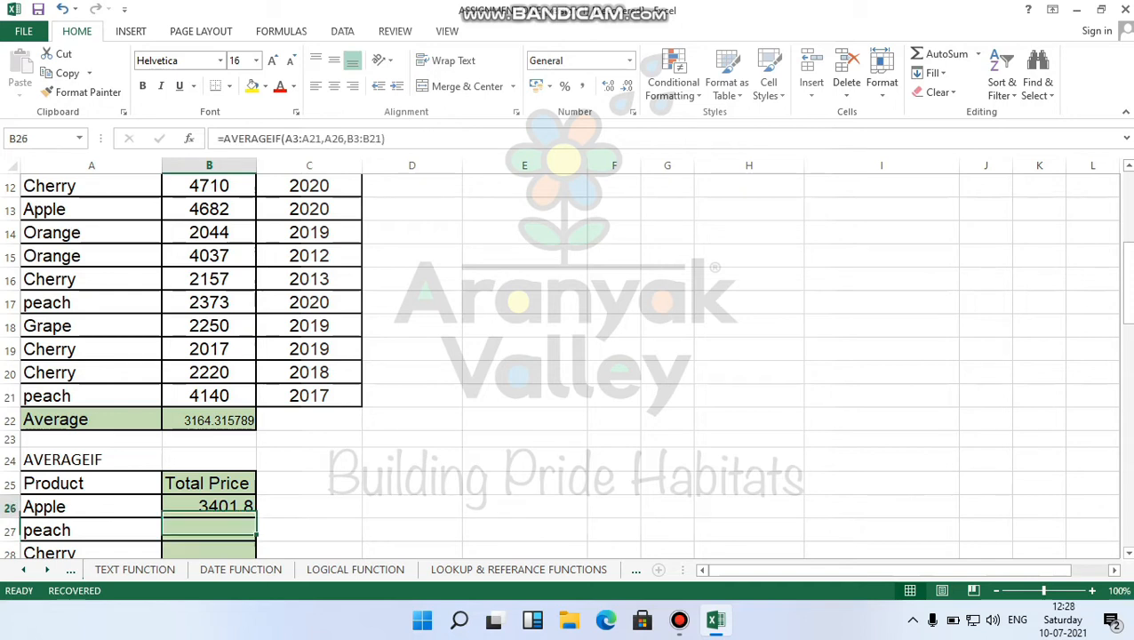
left_click(90, 507)
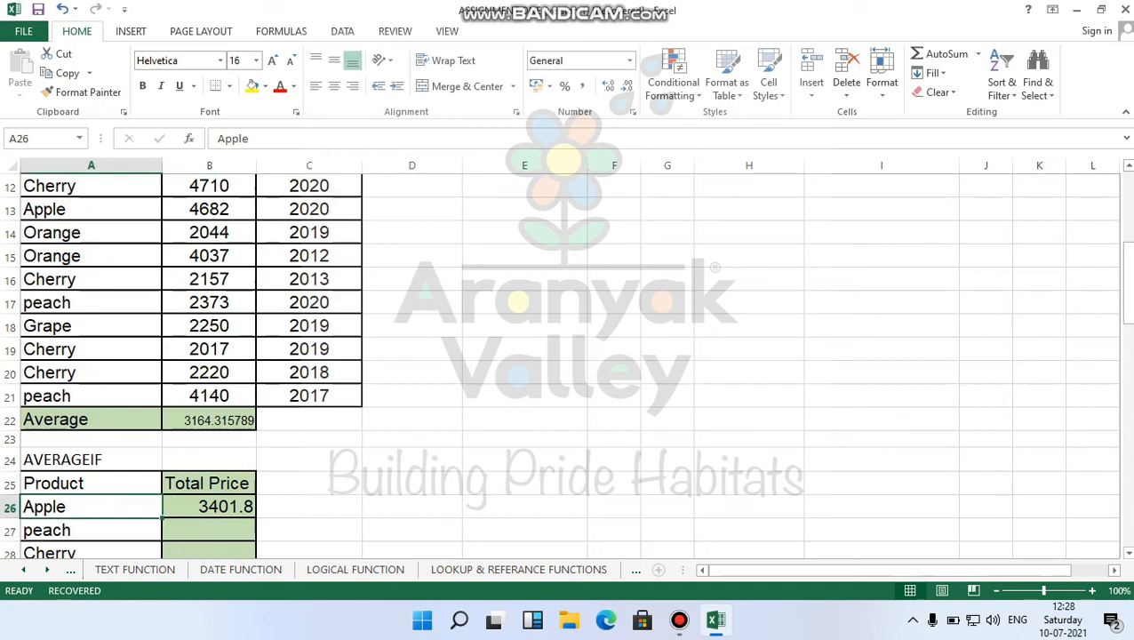
left_click(192, 515)
scroll(192, 516, "up", 3)
scroll(192, 515, "down", 3)
scroll(192, 515, "up", 4)
left_click_drag(209, 228, 240, 535)
scroll(240, 536, "down", 3)
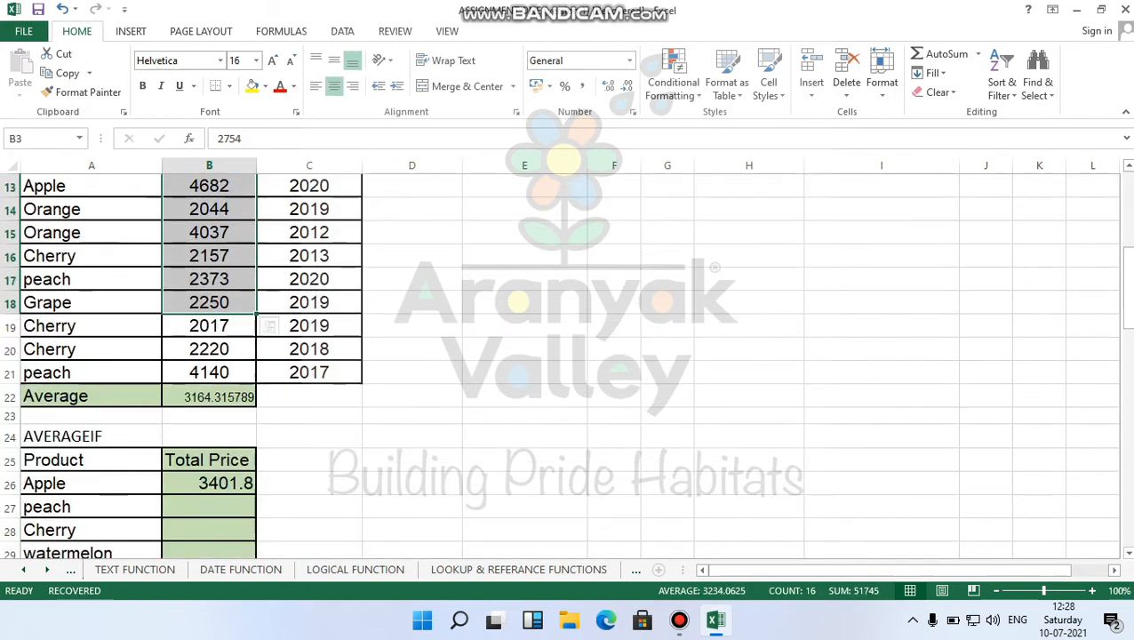
left_click(209, 484)
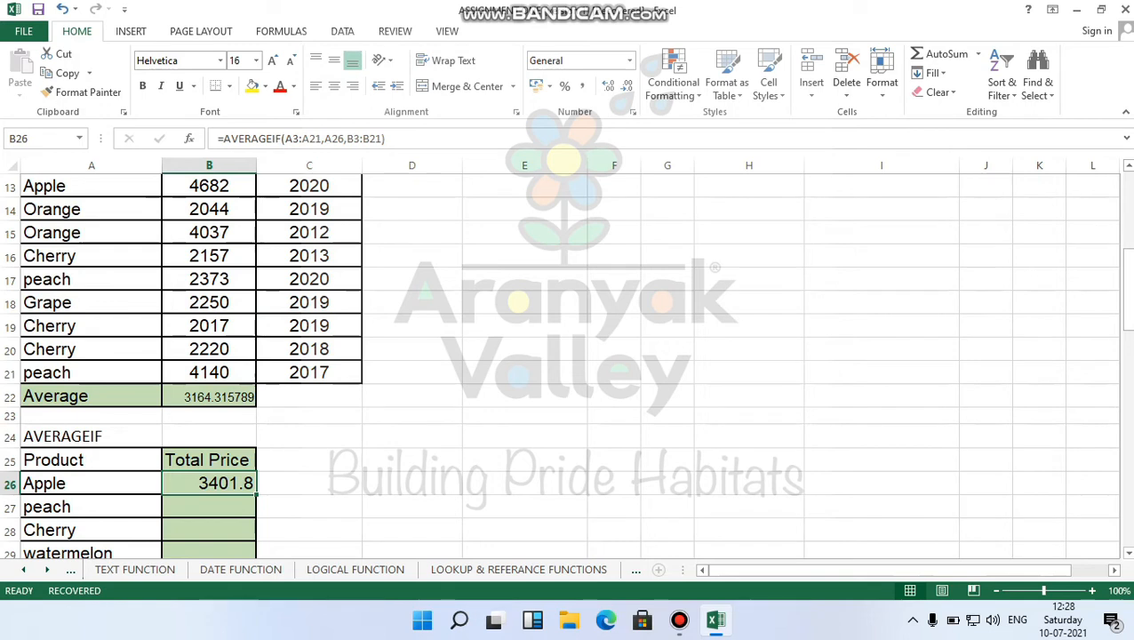
scroll(565, 364, "up", 1)
scroll(565, 364, "up", 4)
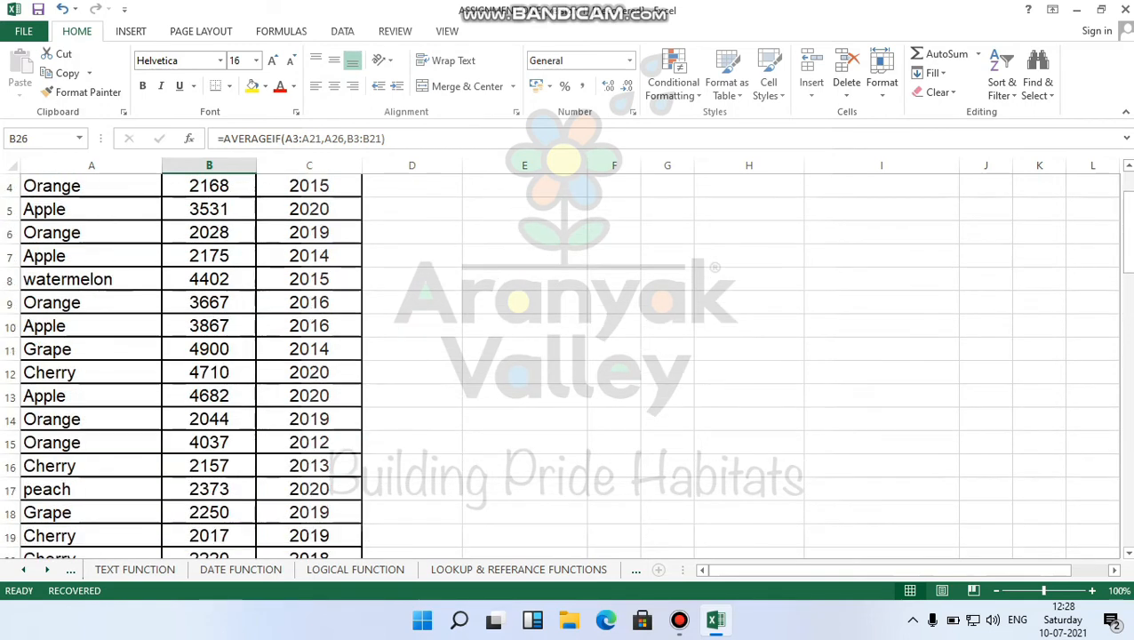
scroll(565, 364, "down", 6)
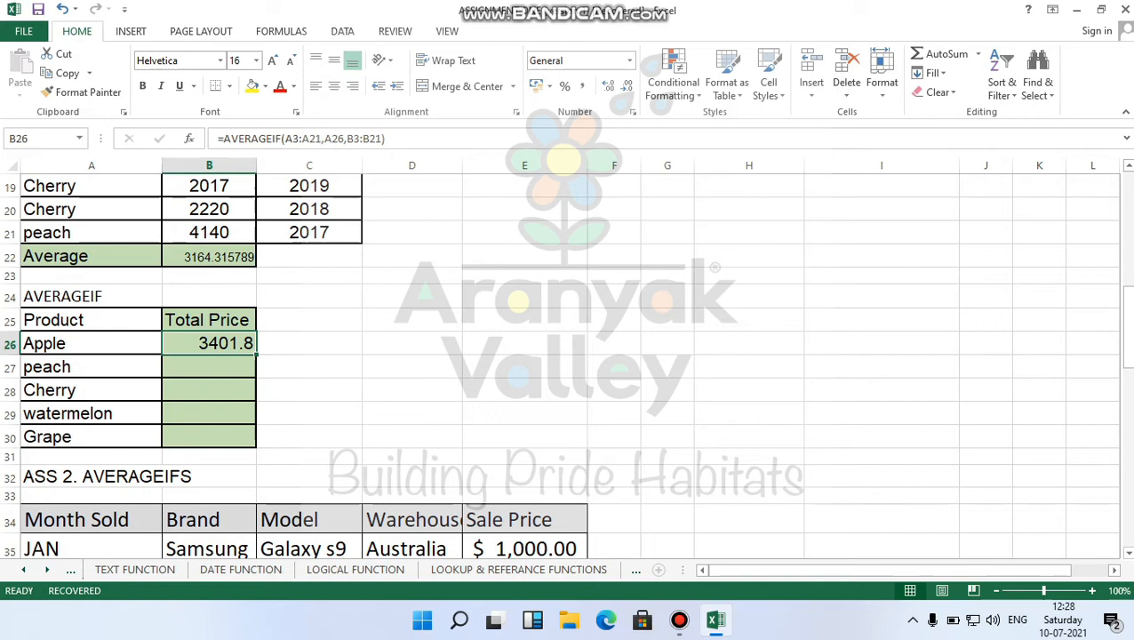
scroll(565, 364, "up", 1)
scroll(565, 365, "up", 6)
scroll(566, 364, "down", 6)
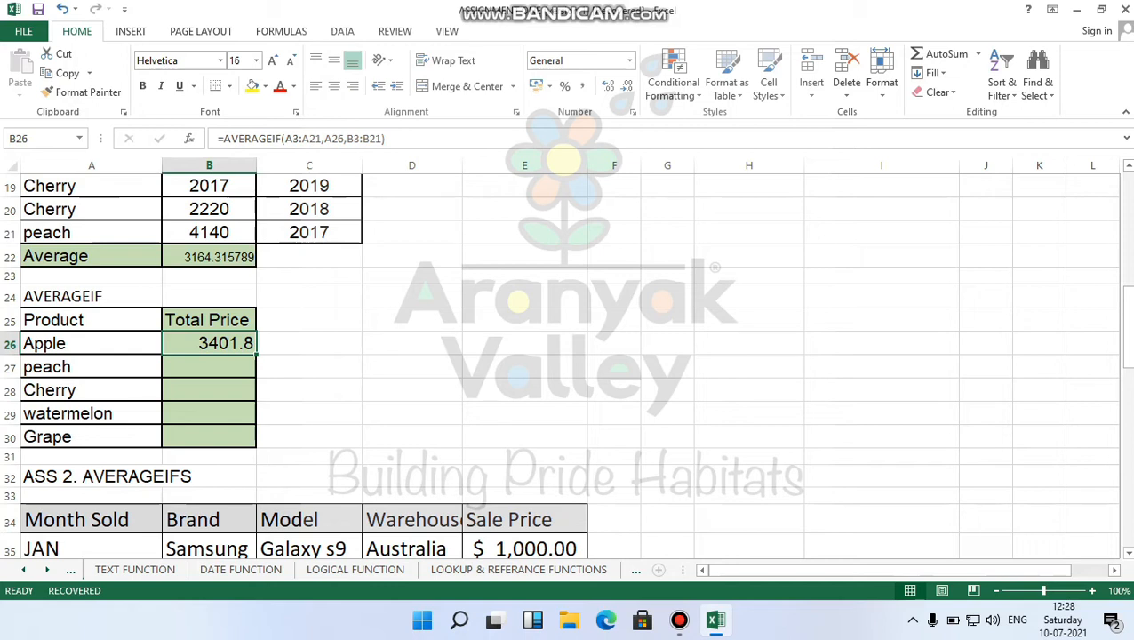
scroll(565, 365, "down", 1)
scroll(565, 364, "down", 2)
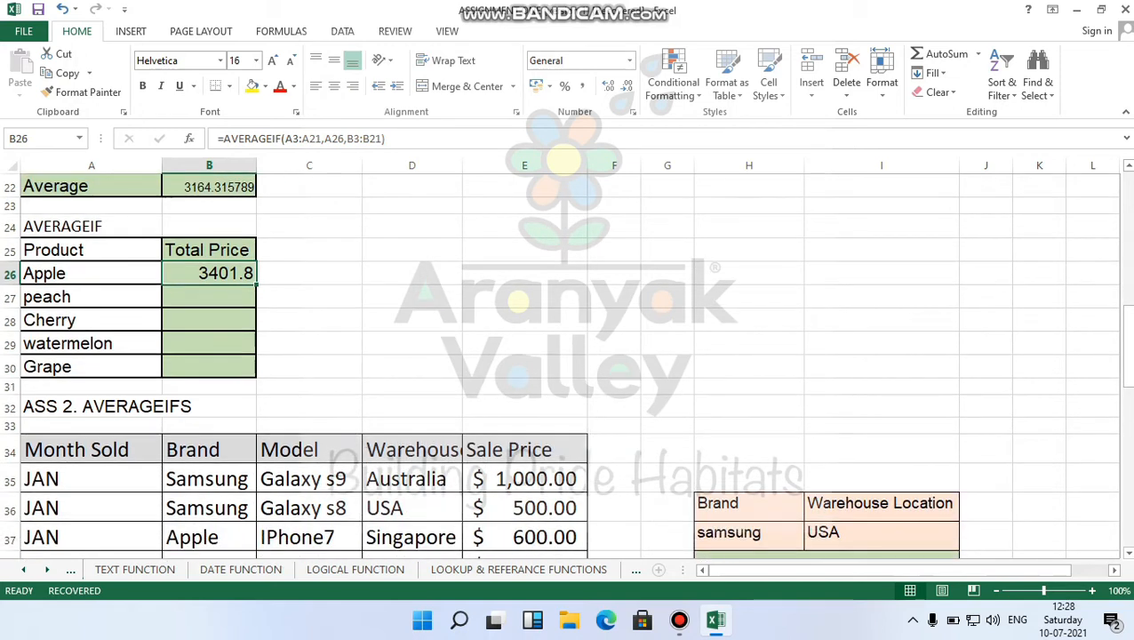
scroll(566, 364, "down", 3)
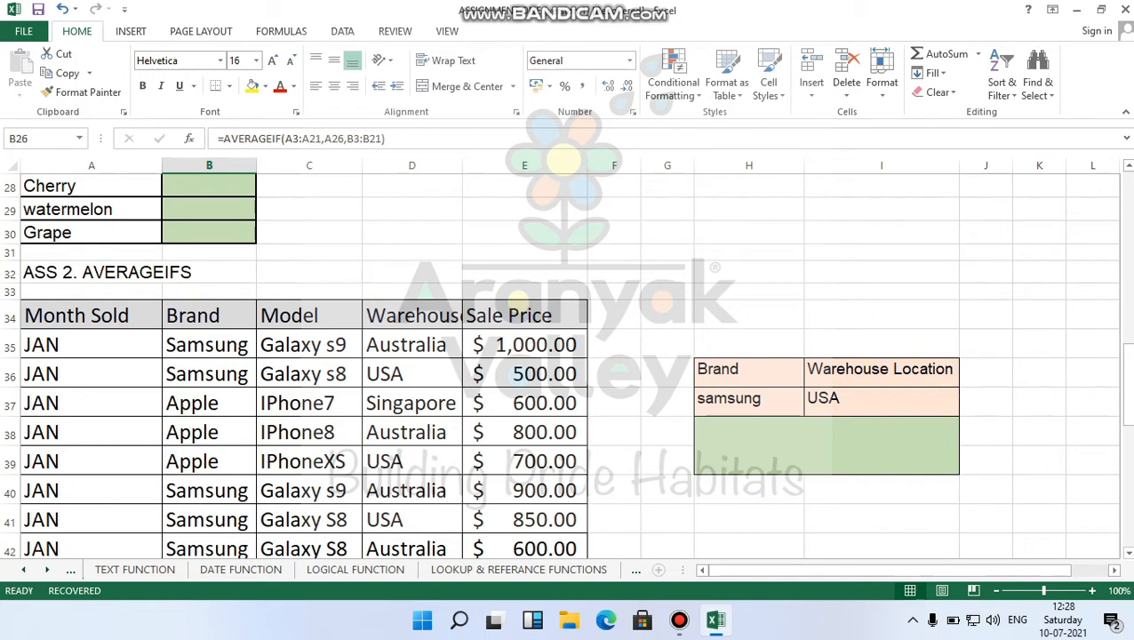
scroll(565, 365, "down", 1)
scroll(565, 364, "down", 1)
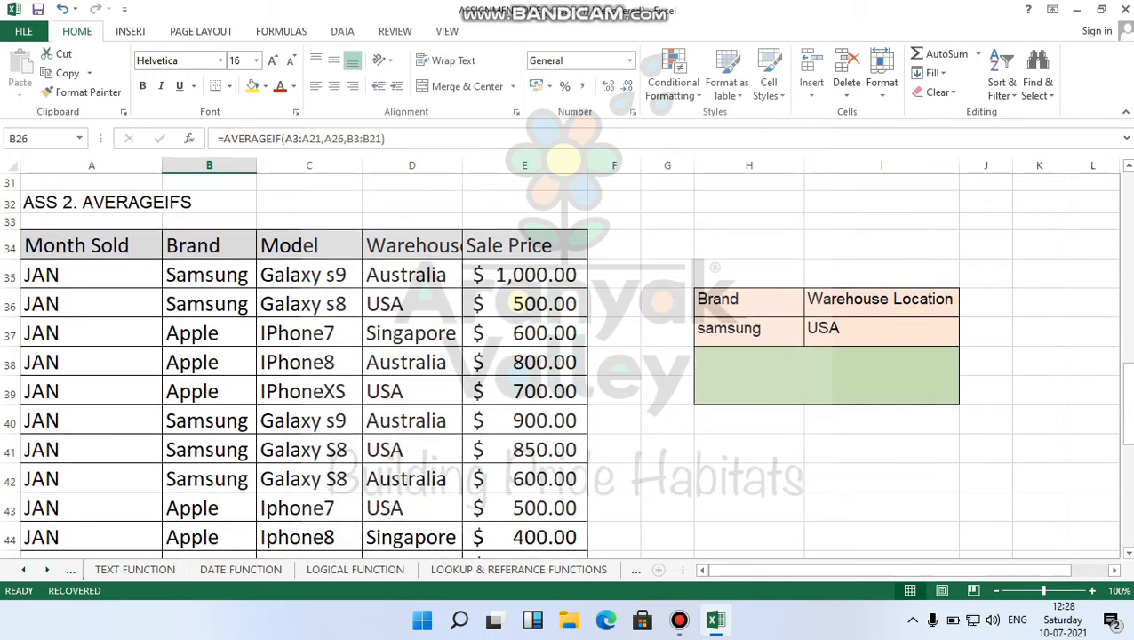
scroll(565, 364, "down", 2)
scroll(565, 365, "up", 2)
scroll(565, 364, "down", 1)
scroll(566, 364, "down", 7)
scroll(565, 364, "up", 6)
scroll(565, 365, "up", 3)
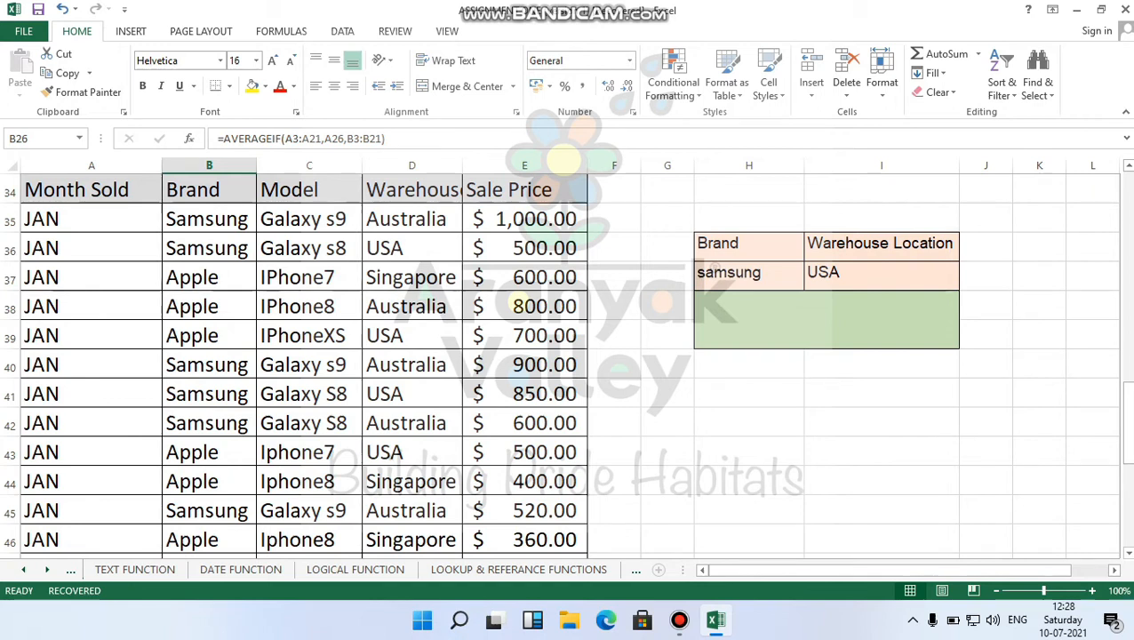
left_click_drag(525, 219, 525, 555)
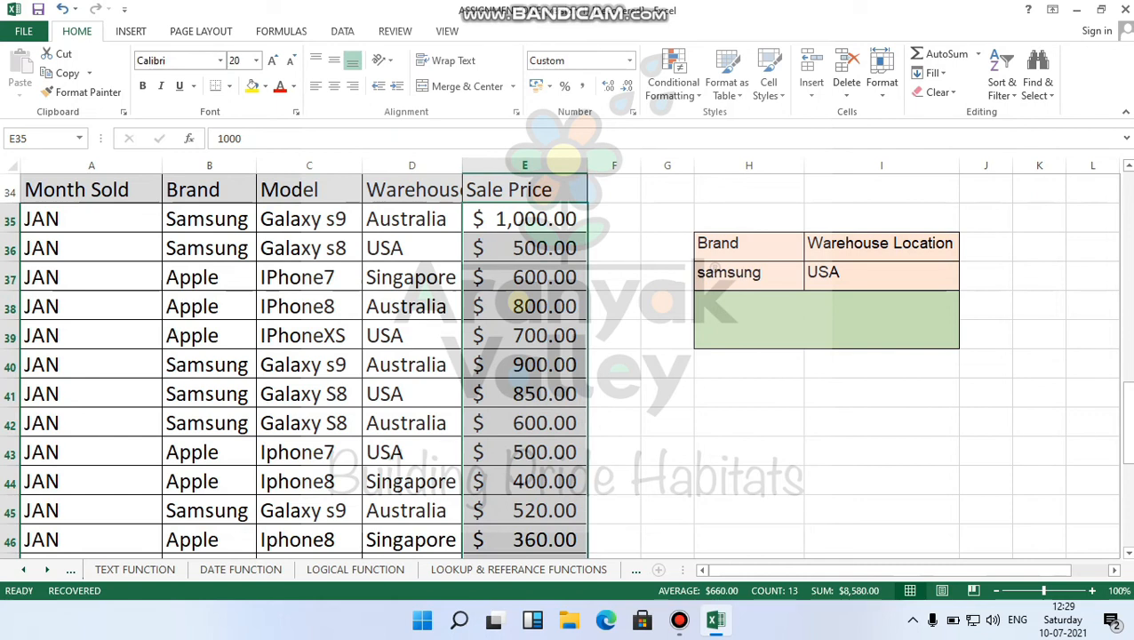
scroll(560, 365, "down", 7)
scroll(560, 364, "up", 7)
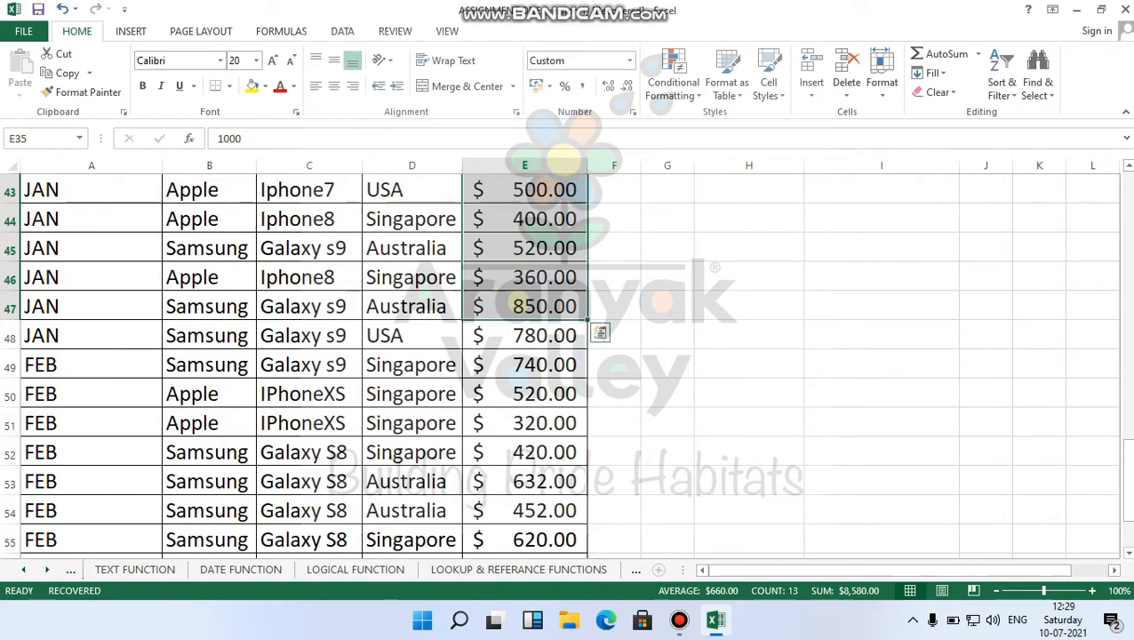
left_click_drag(525, 218, 525, 542)
scroll(561, 365, "down", 3)
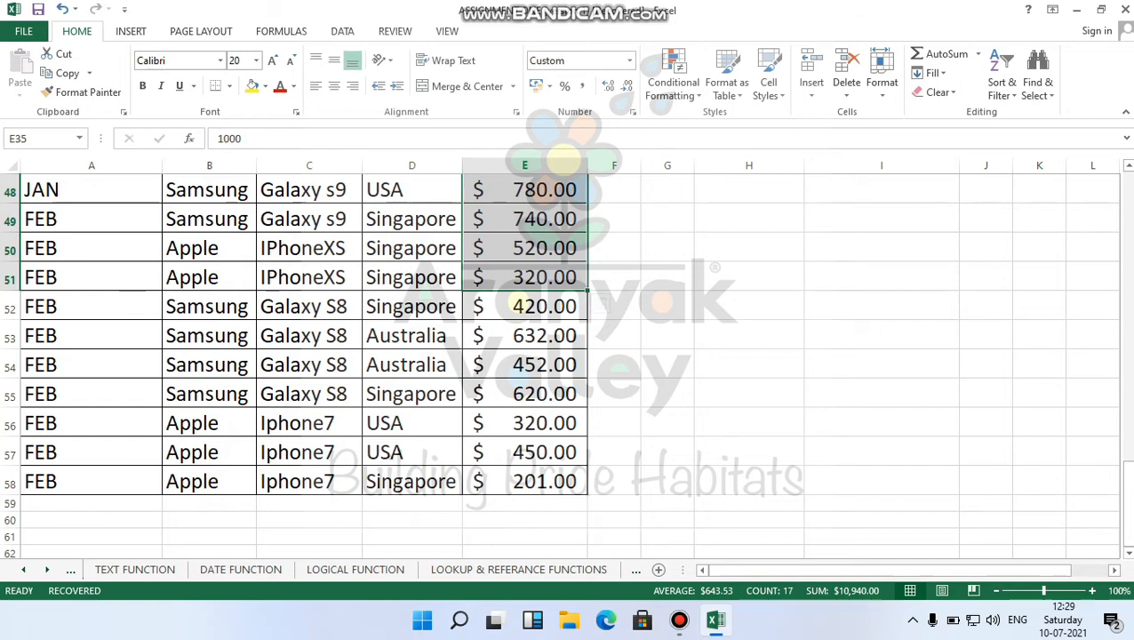
scroll(560, 365, "up", 16)
scroll(561, 364, "down", 2)
scroll(560, 364, "down", 10)
scroll(560, 365, "up", 2)
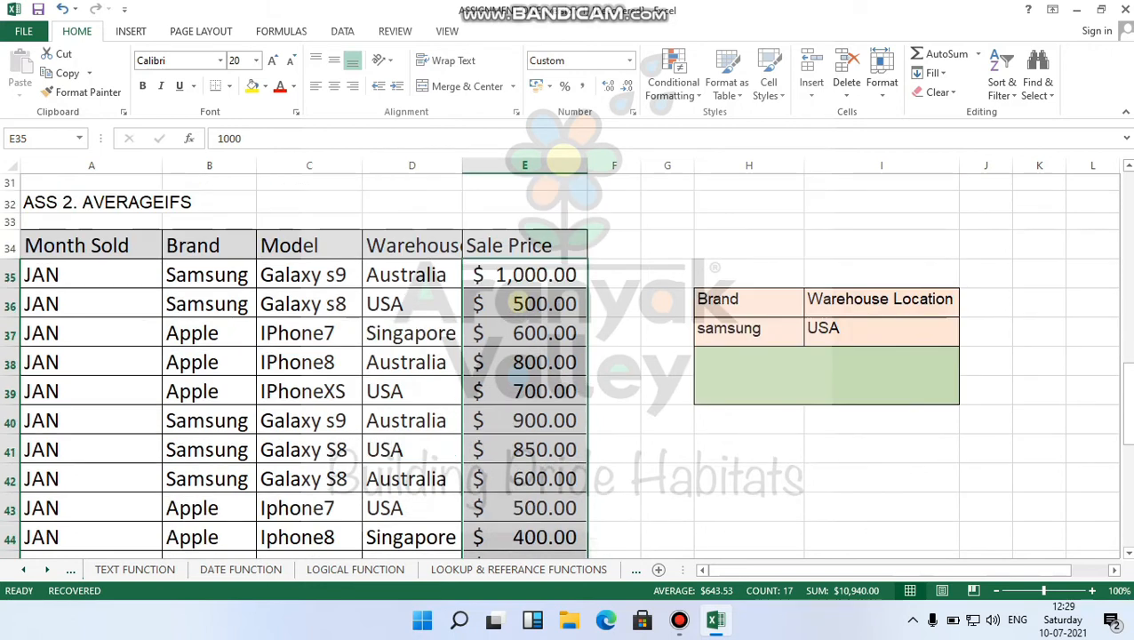
left_click(209, 275)
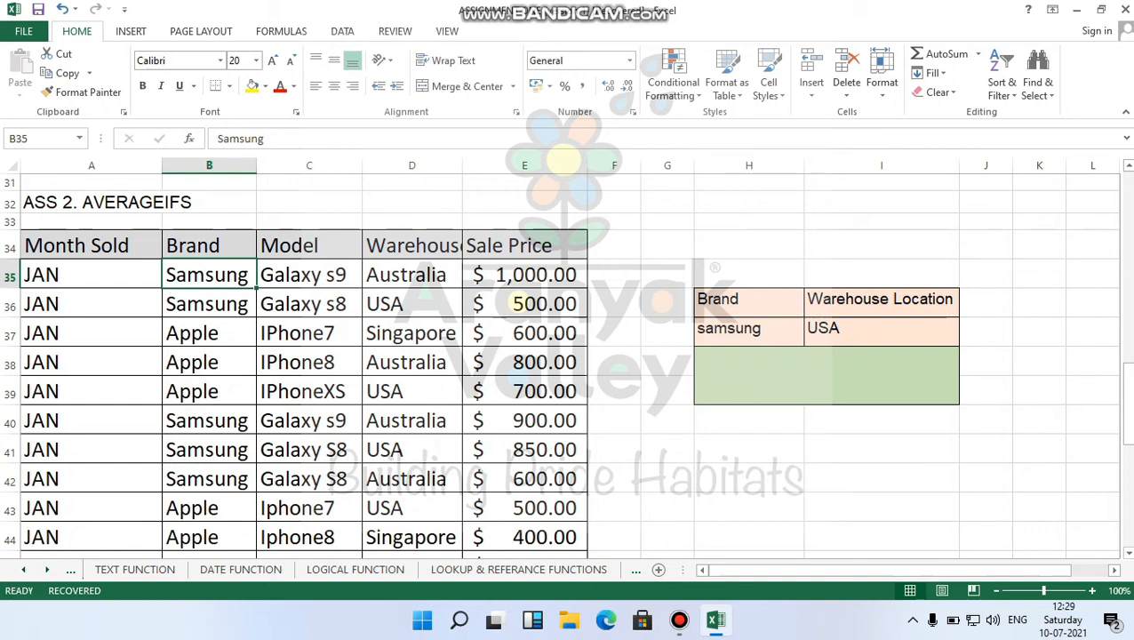
left_click(412, 304)
scroll(411, 304, "down", 1)
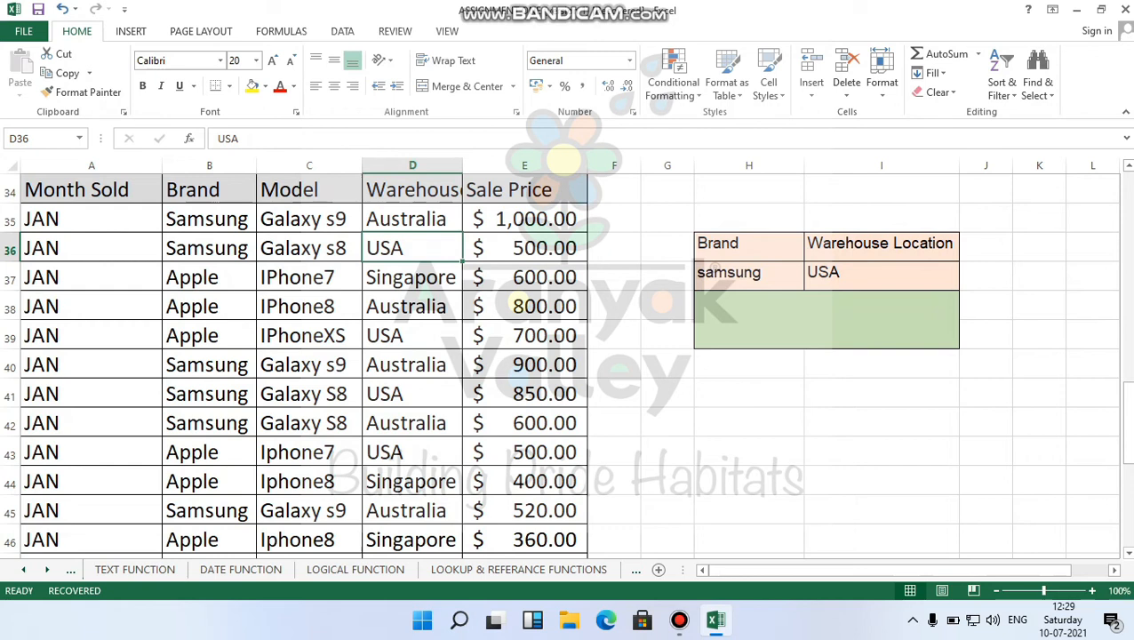
Begin an AVERAGEIFS formula in green box H38 with sale prices E35:E58 as average range.
left_click(827, 320)
type("=")
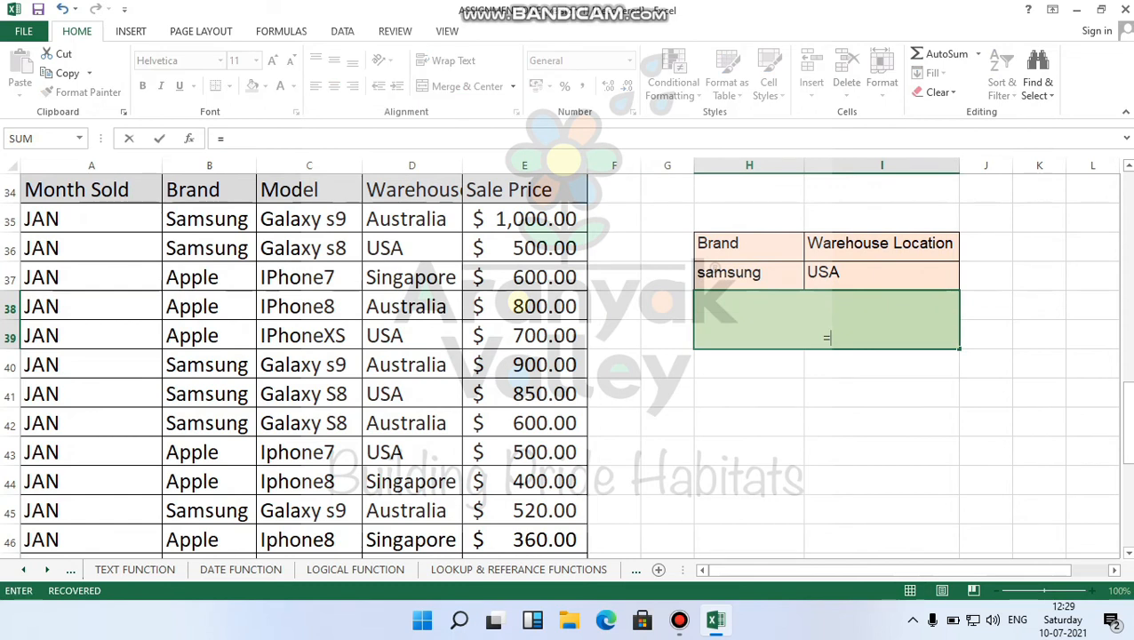
type("aver")
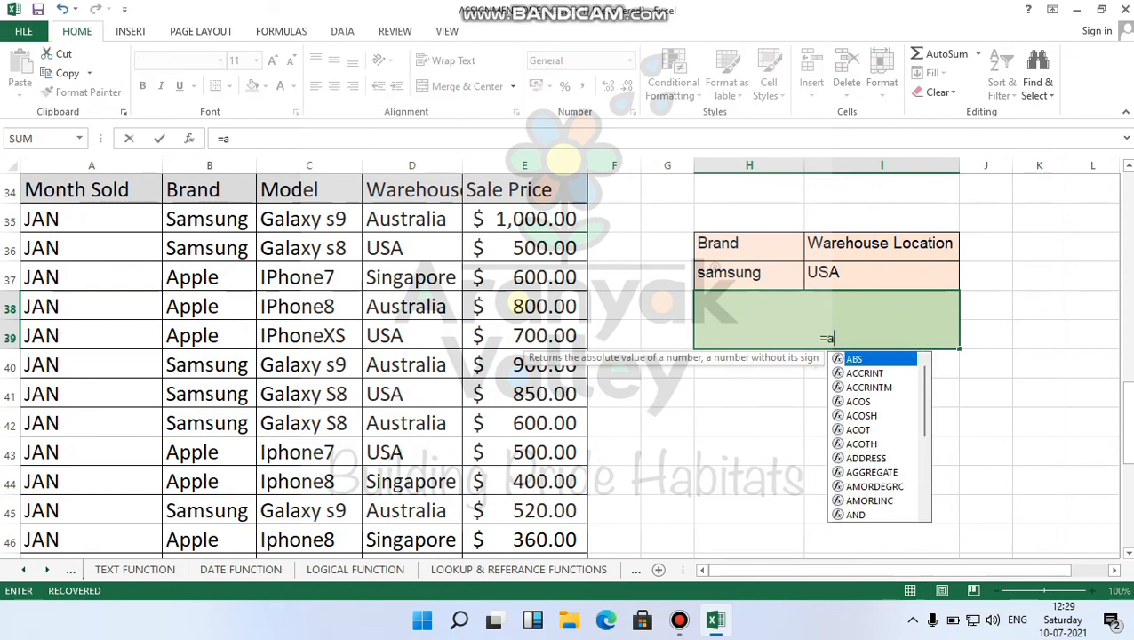
key("Down")
key("Down")
key("Down")
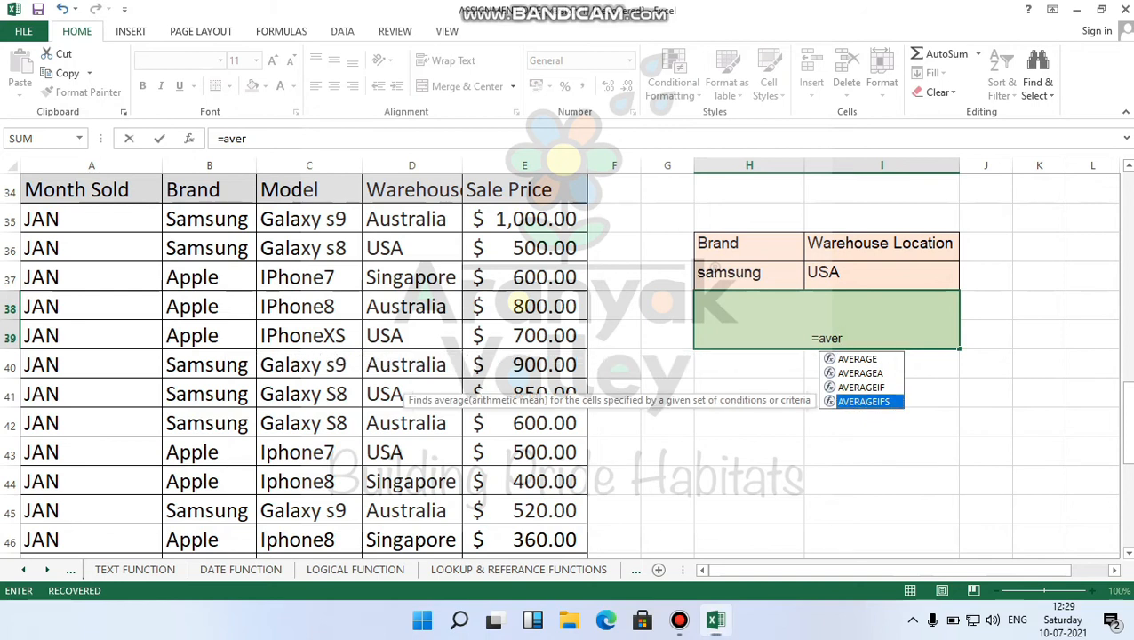
key("Tab")
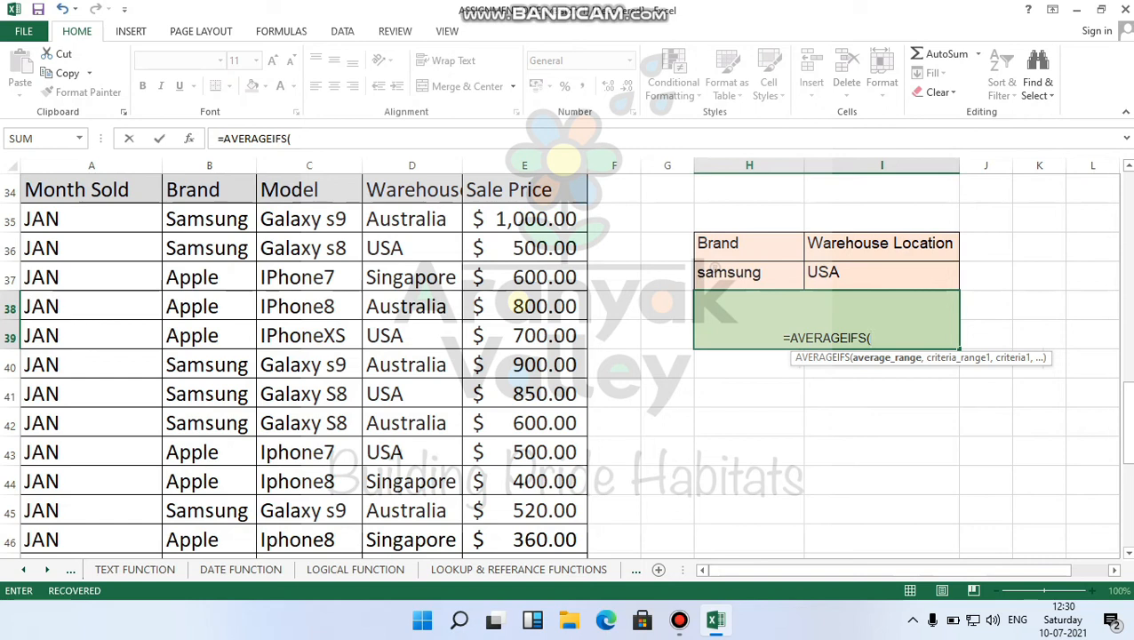
left_click_drag(525, 219, 524, 525)
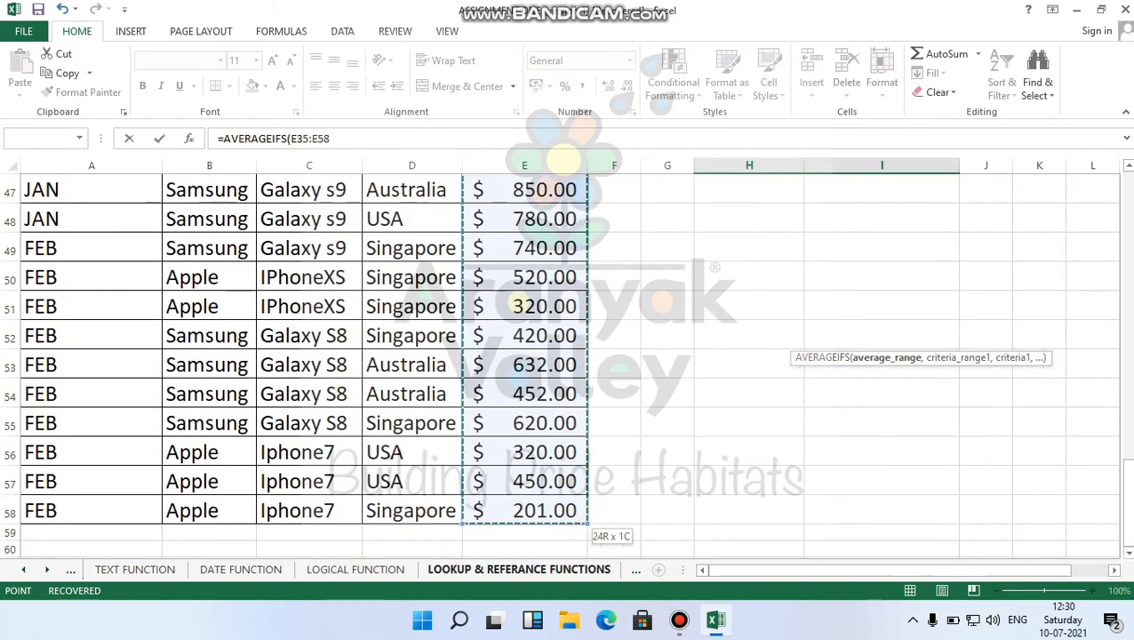
scroll(524, 356, "up", 5)
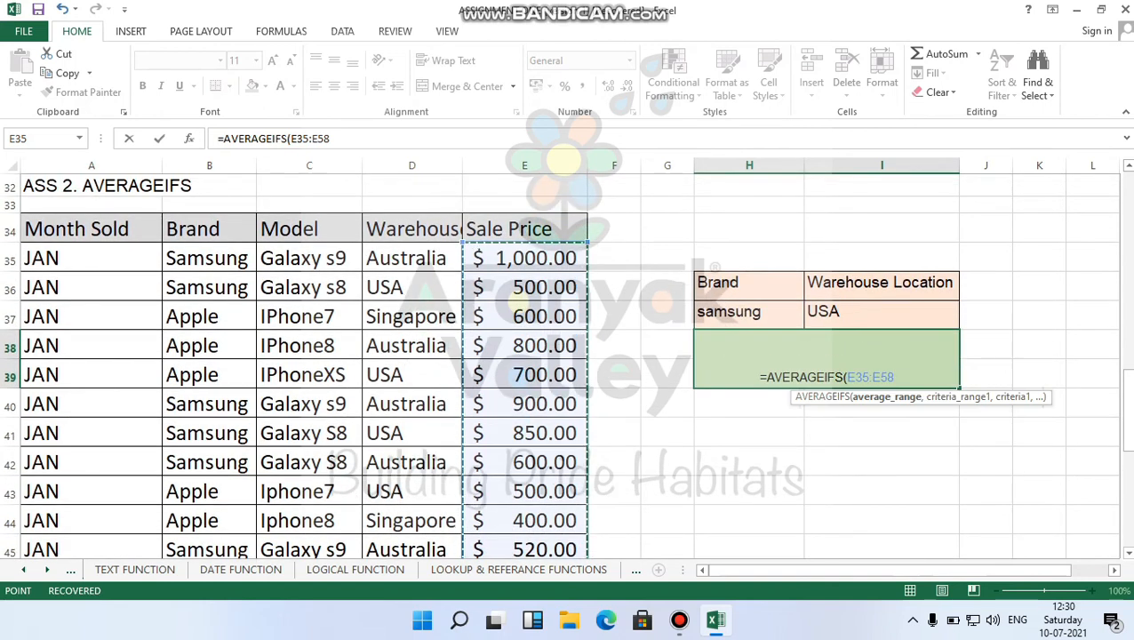
Add criteria brand B35:B58 equal to B35 (Samsung) and warehouse D35:D58 equal to D36 (USA).
type(",")
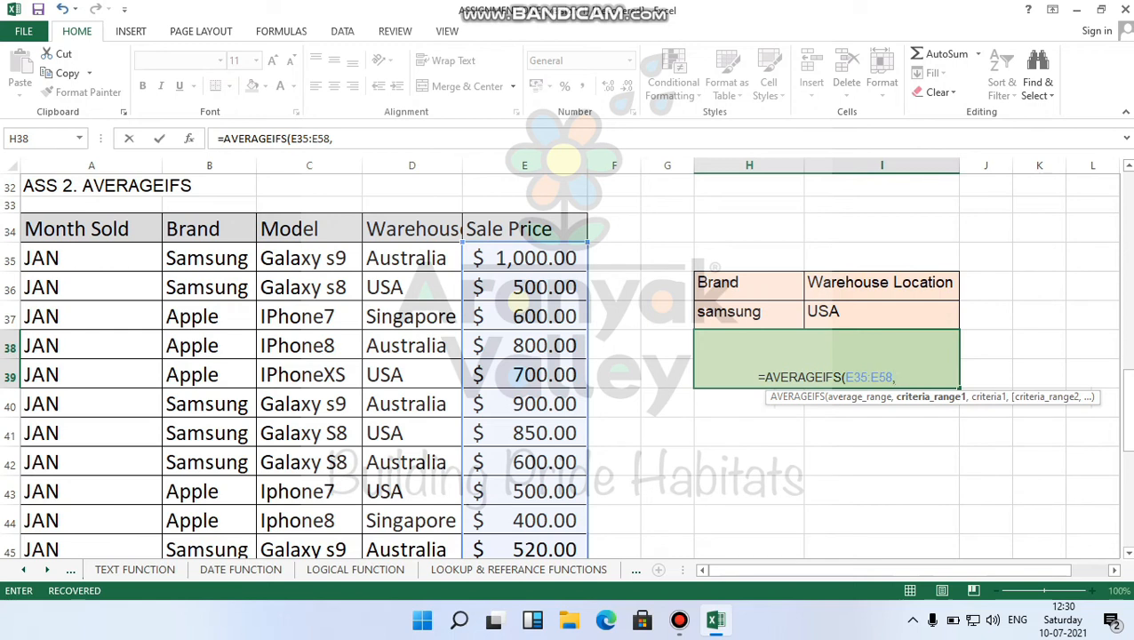
left_click_drag(209, 258, 213, 533)
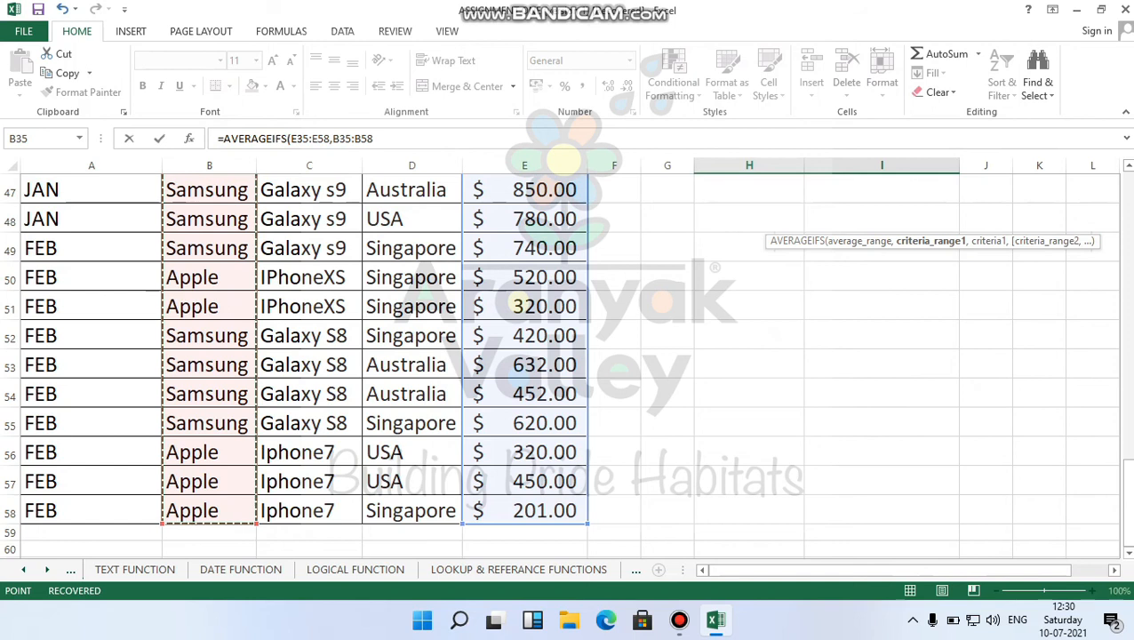
type(",")
scroll(566, 364, "up", 5)
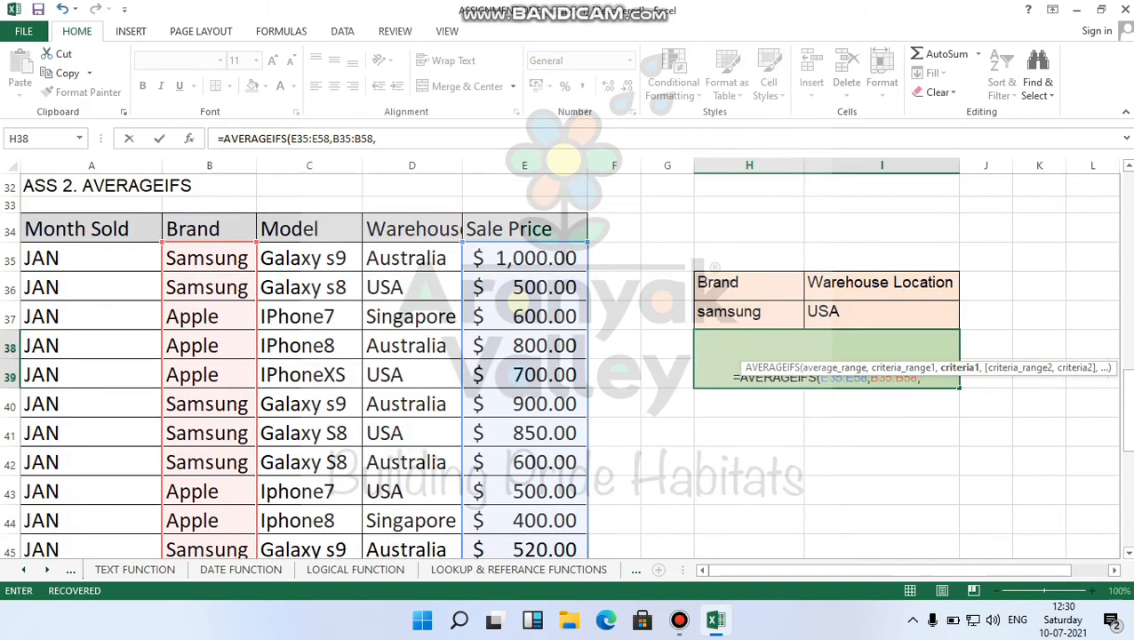
left_click(209, 257)
type(",")
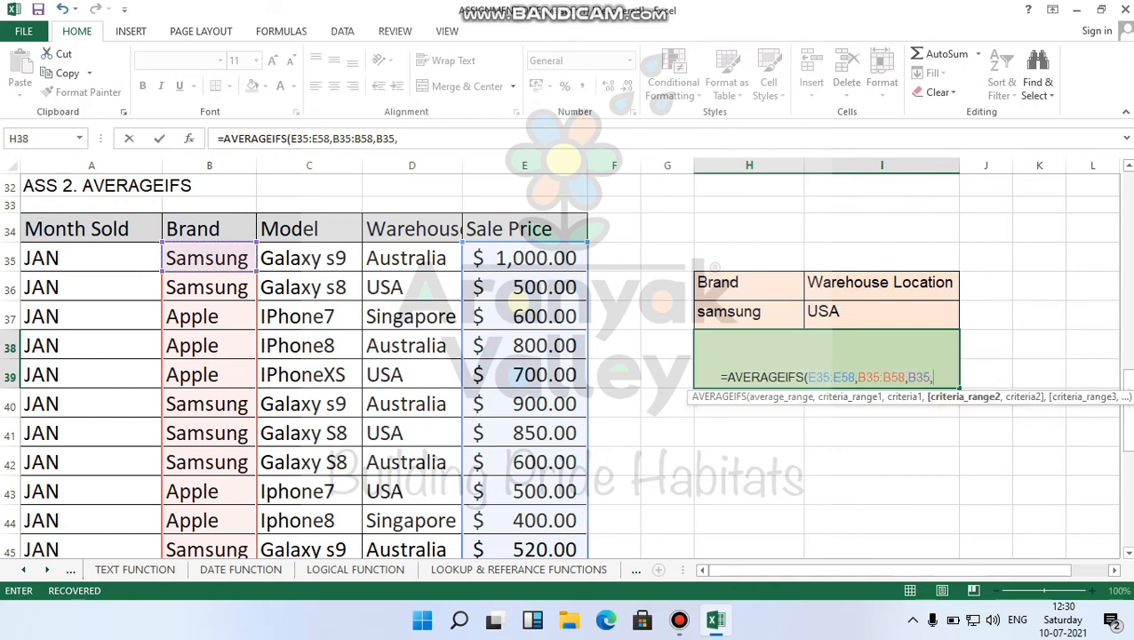
left_click_drag(411, 258, 436, 396)
type(",")
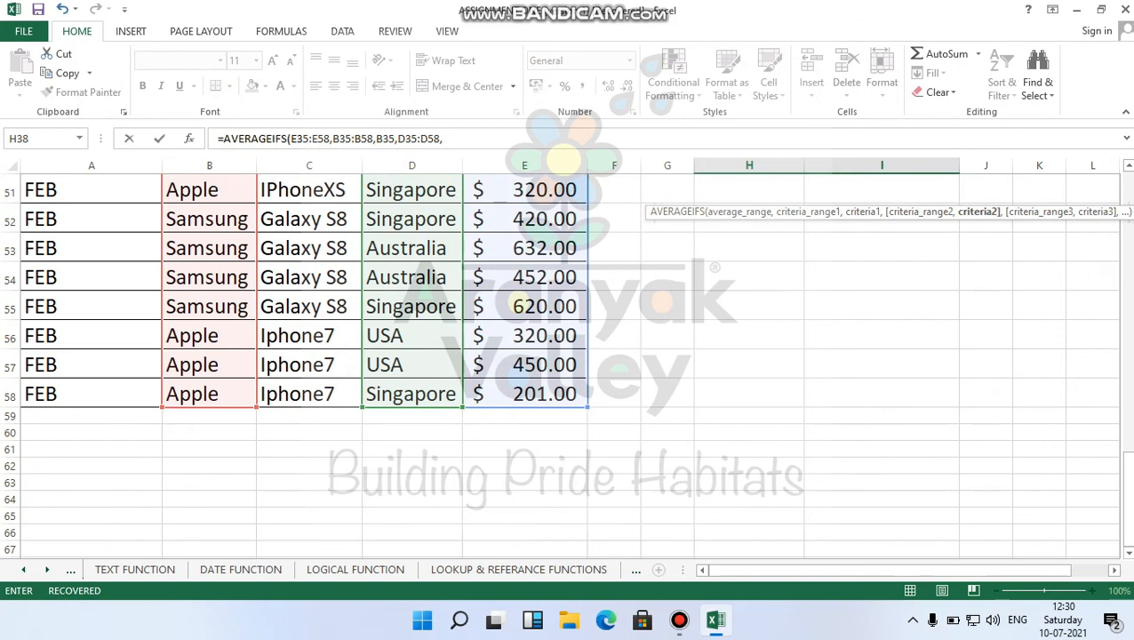
scroll(569, 364, "up", 3)
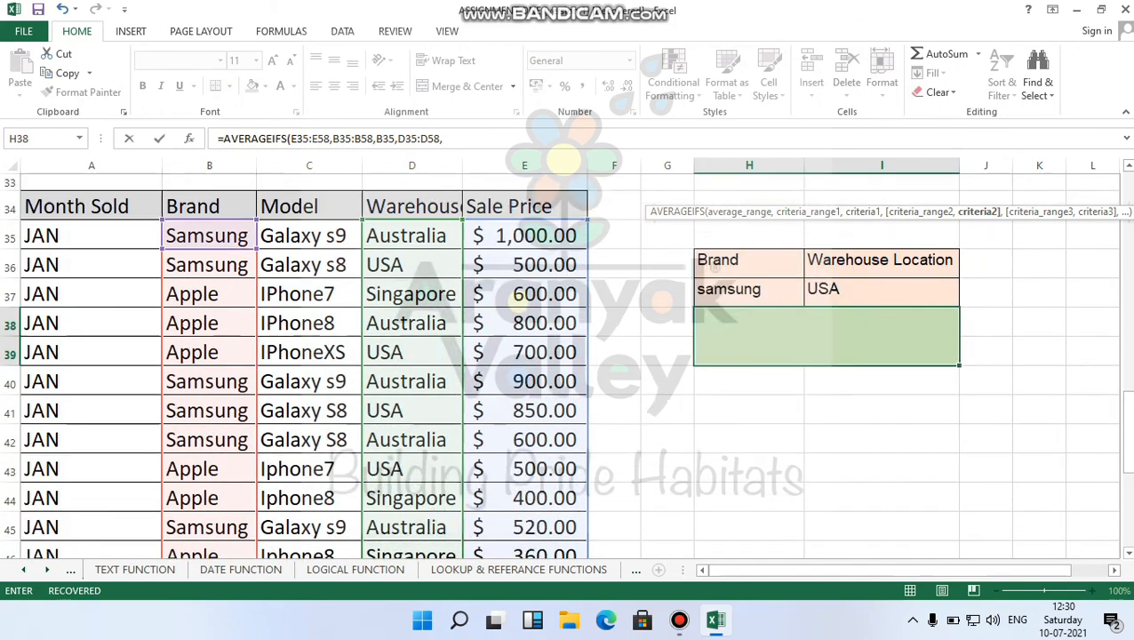
left_click(412, 327)
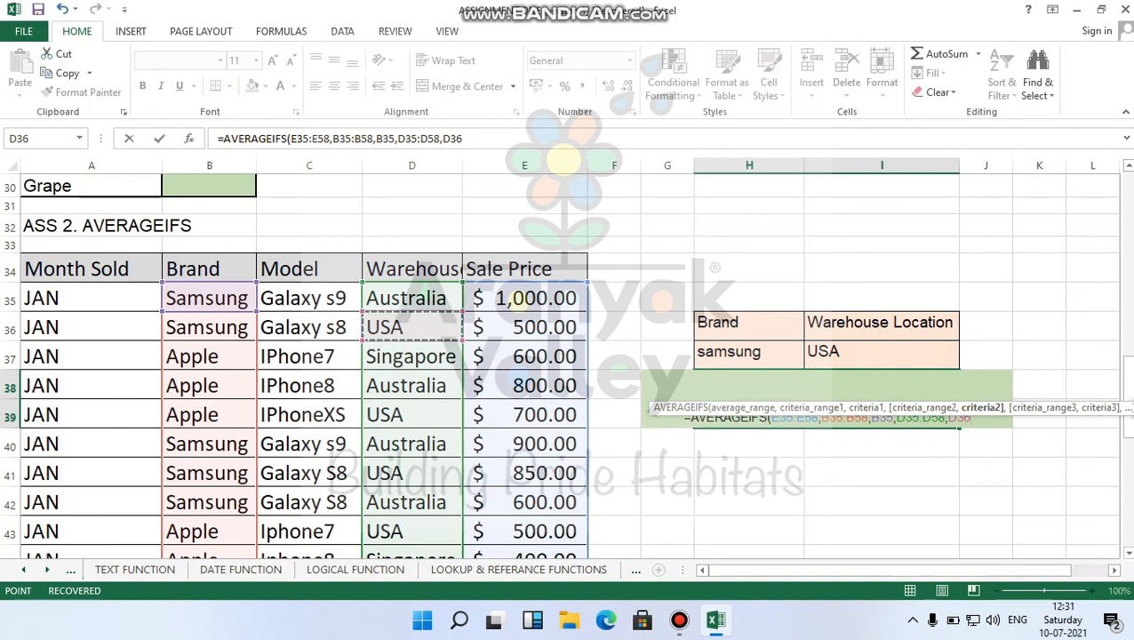
Close and commit the AVERAGEIFS formula, returning 710, then recheck it in the result box.
type(")")
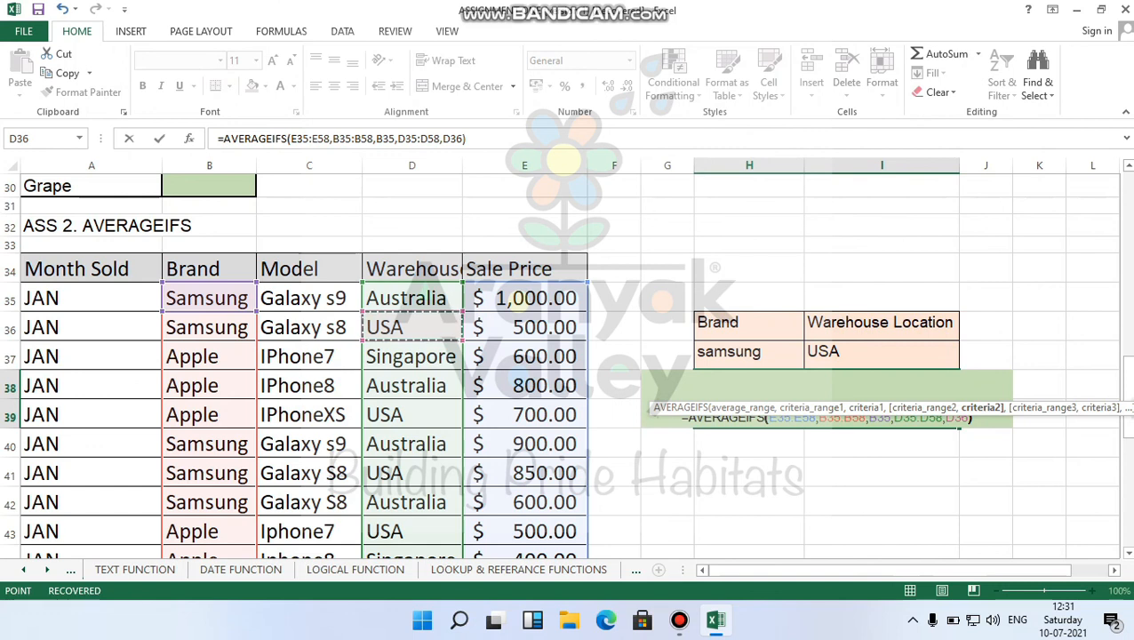
key("Return")
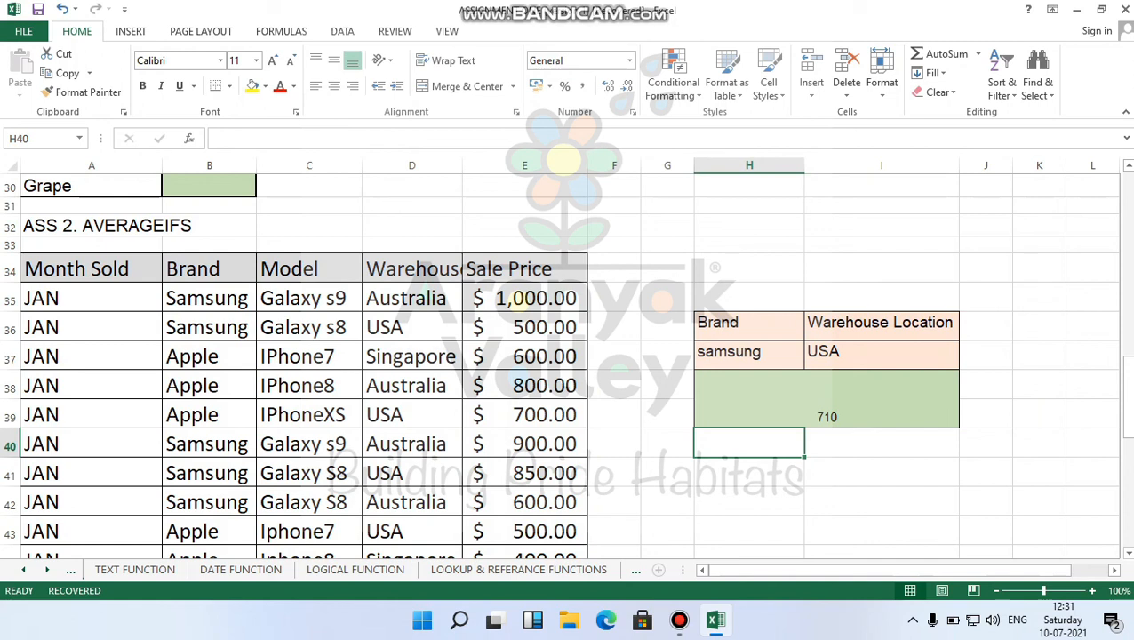
left_click(827, 399)
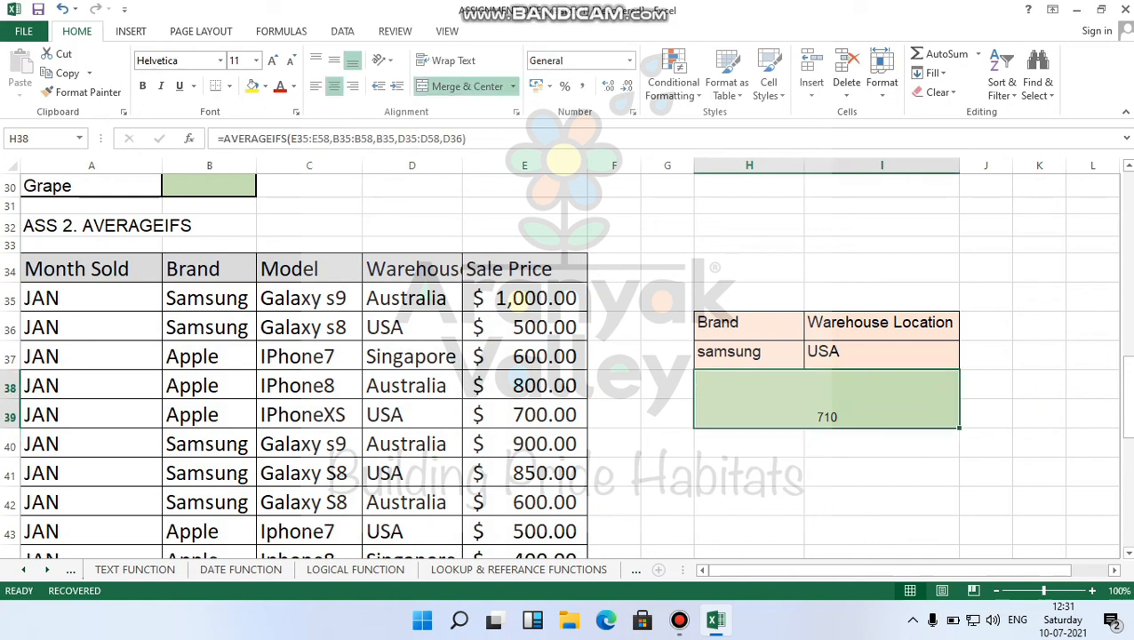
scroll(560, 364, "down", 3)
scroll(560, 364, "up", 5)
scroll(560, 364, "up", 4)
scroll(560, 365, "down", 4)
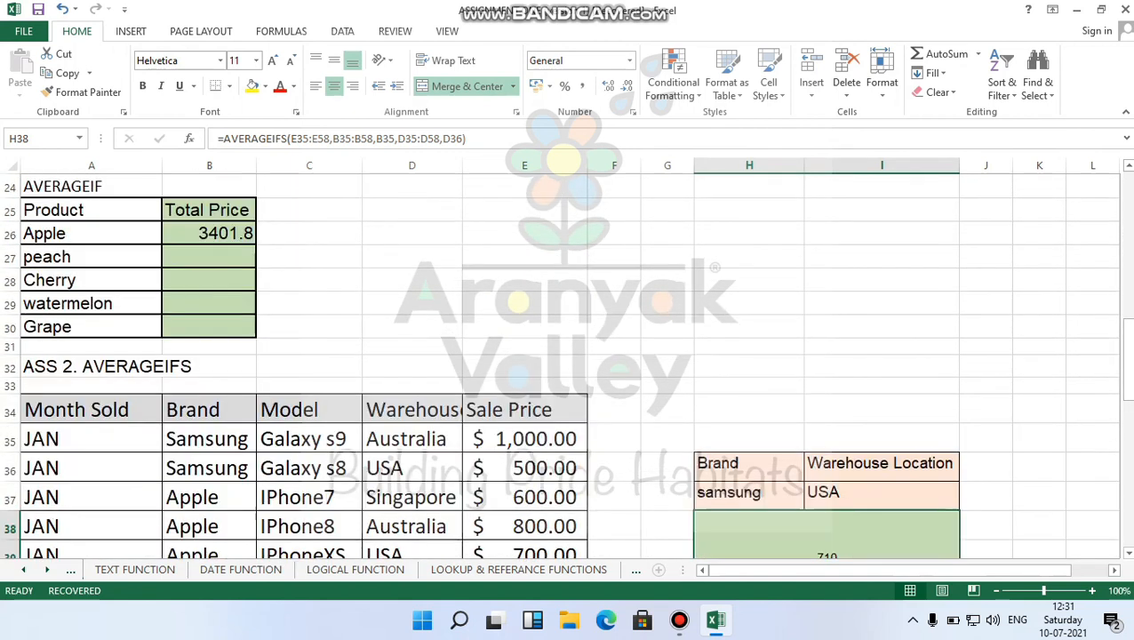
scroll(560, 365, "down", 4)
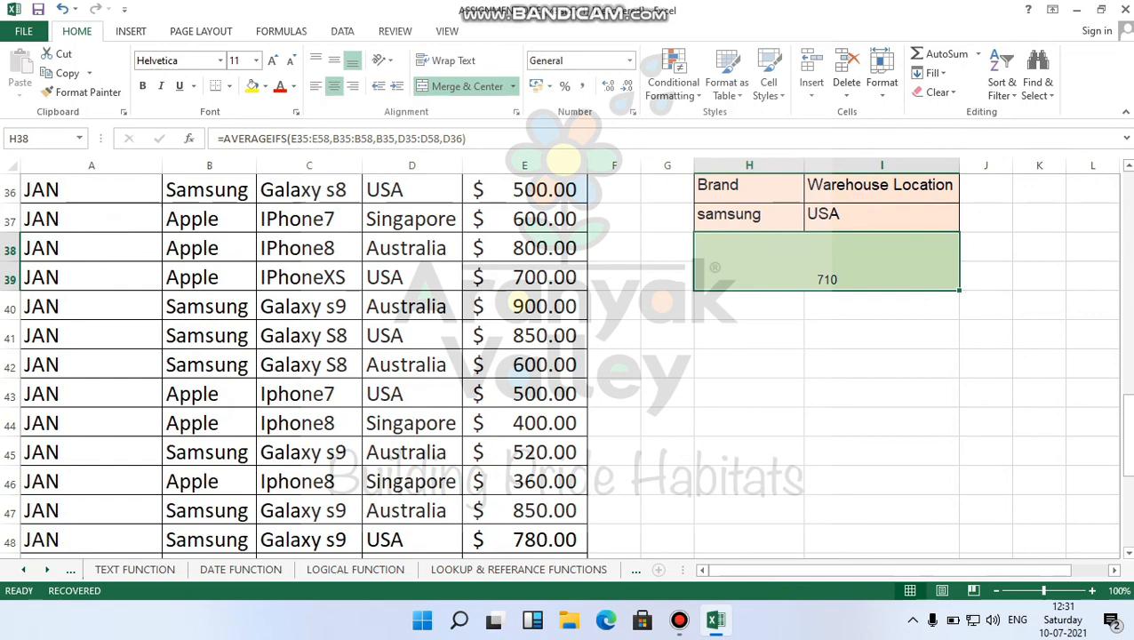